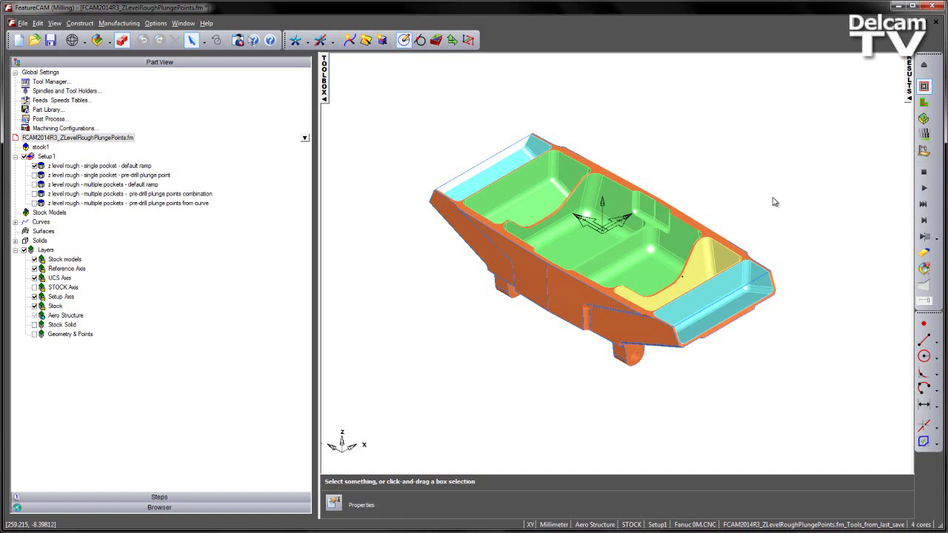
Orbit the part to view it end-for-end, then zoom in on the end pocket
{"action": "middle_click_drag", "start_coordinate": [775, 201], "coordinate": [585, 237]}
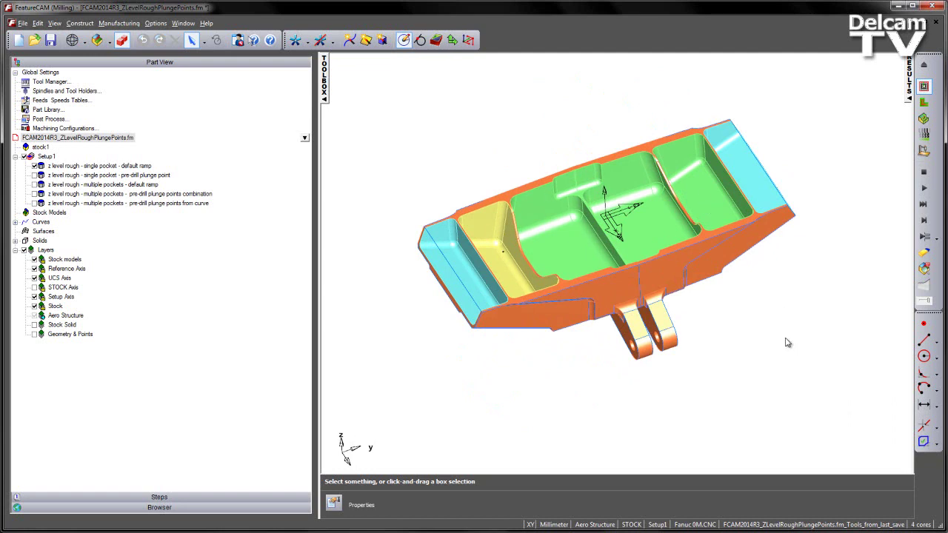
{"action": "middle_click_drag", "start_coordinate": [800, 368], "coordinate": [632, 377]}
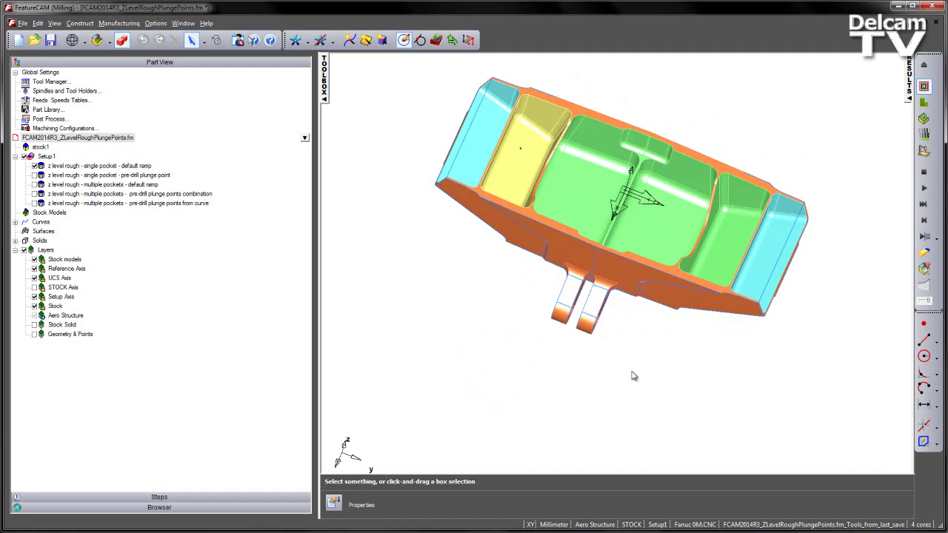
{"action": "left_click_drag", "start_coordinate": [479, 70], "coordinate": [607, 257]}
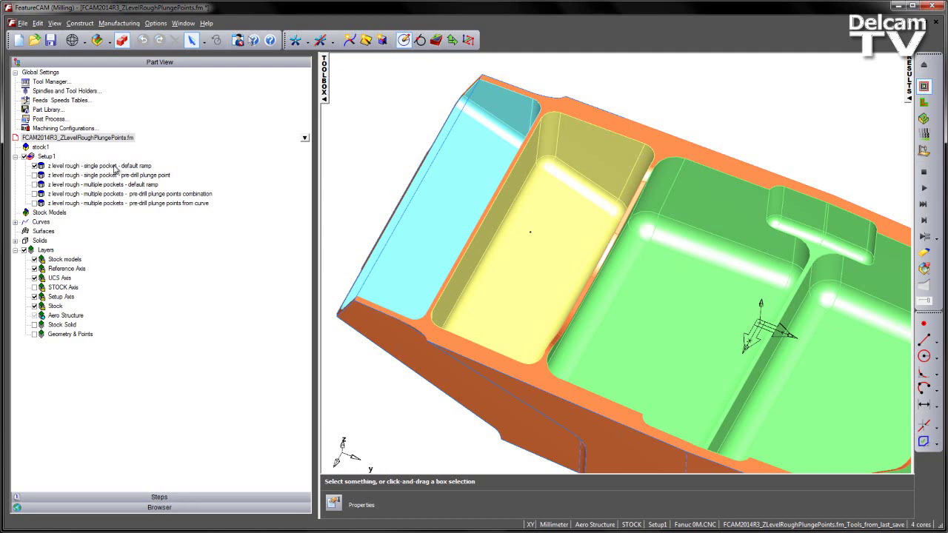
Confirm the single-pocket rough1 pass uses a 16 mm endmill with Ramp to Depth at 5°
{"action": "double_click", "coordinate": [127, 168]}
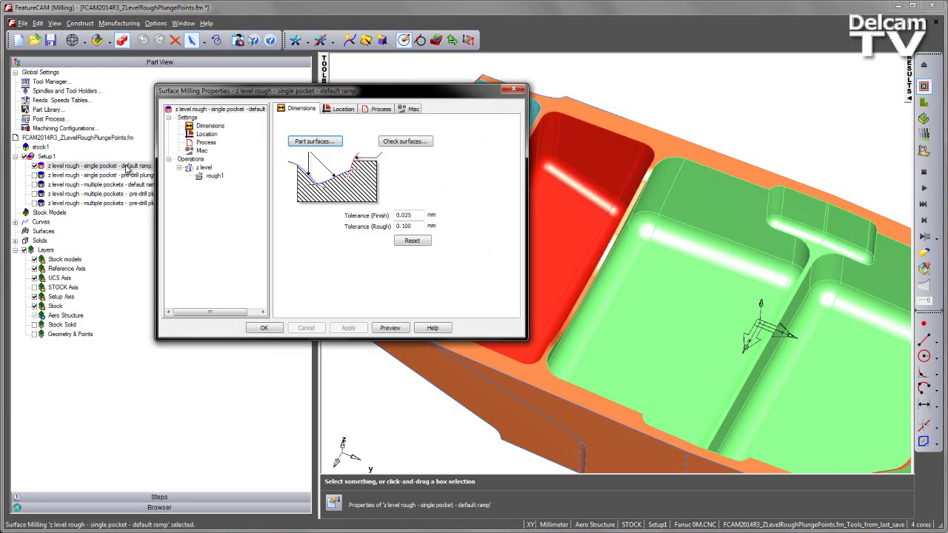
{"action": "left_click", "coordinate": [214, 176]}
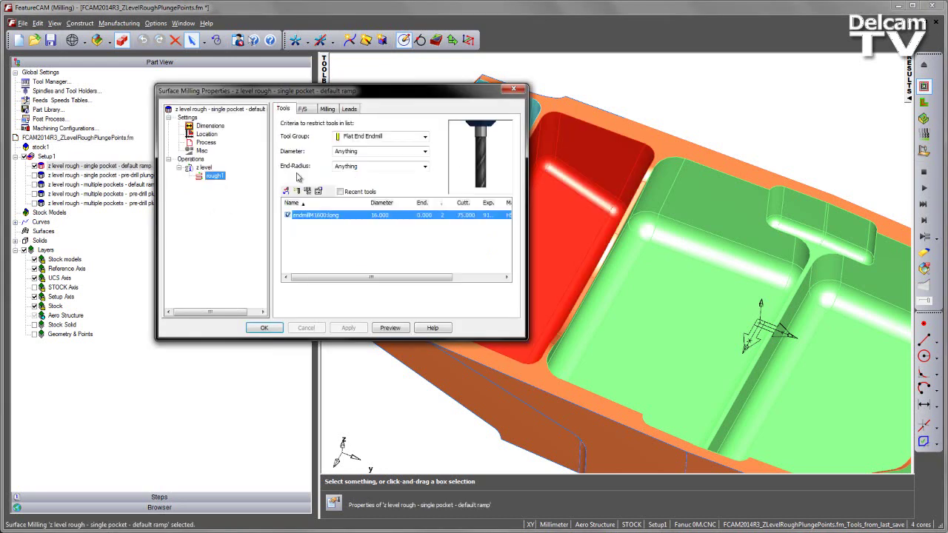
{"action": "left_click", "coordinate": [350, 110]}
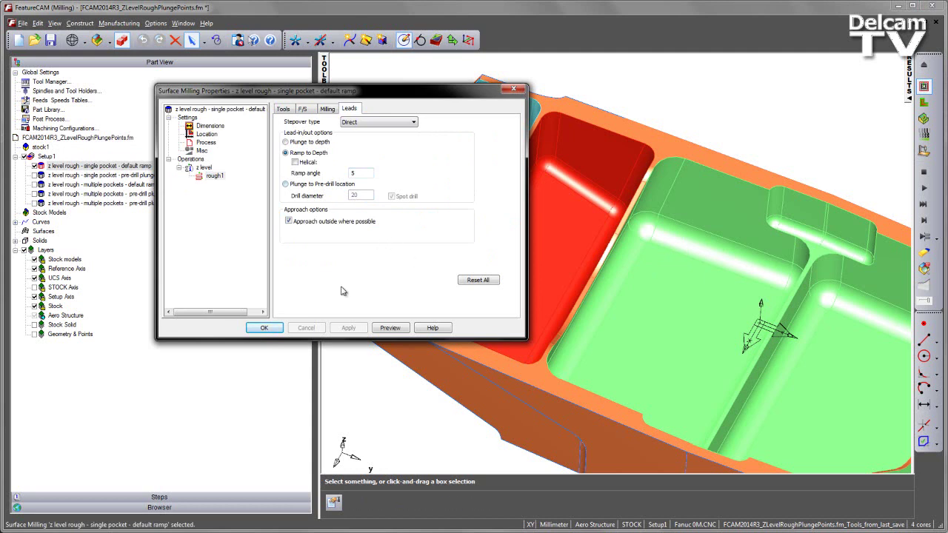
{"action": "left_click", "coordinate": [263, 327]}
{"action": "left_click", "coordinate": [718, 66]}
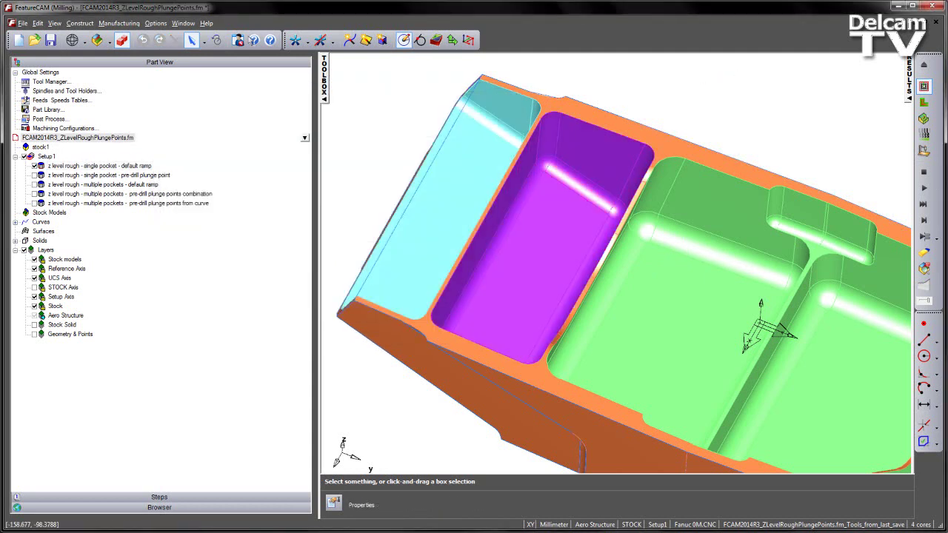
{"action": "left_click", "coordinate": [924, 119]}
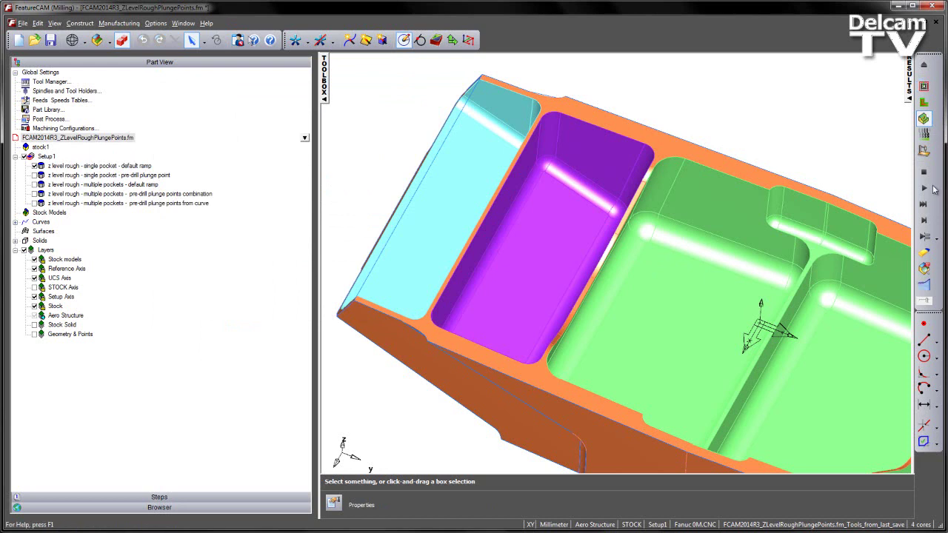
{"action": "left_click", "coordinate": [924, 221]}
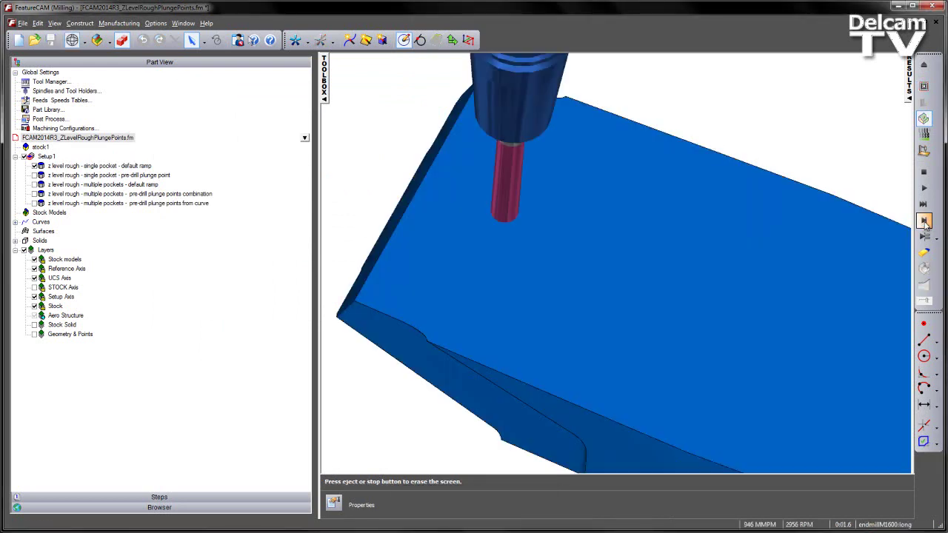
{"action": "left_click", "coordinate": [924, 221]}
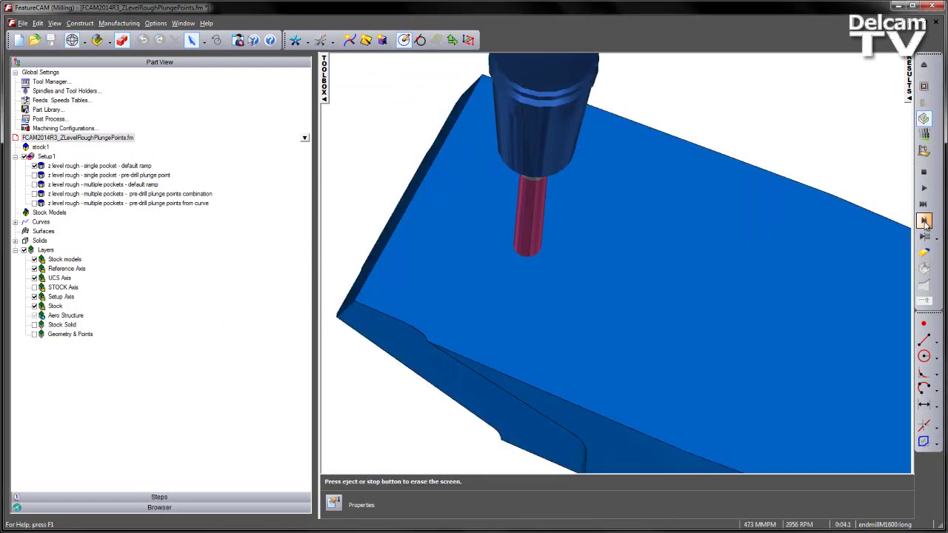
{"action": "left_click", "coordinate": [925, 224]}
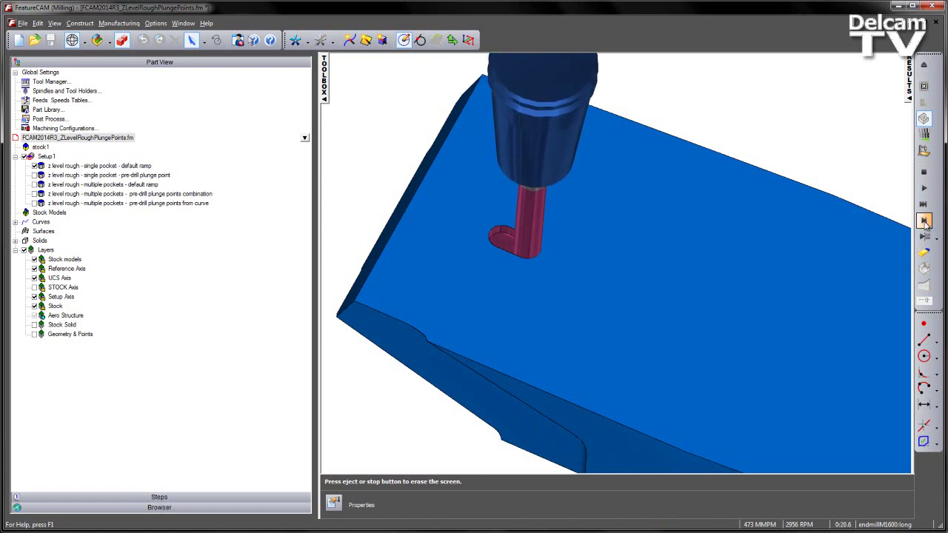
{"action": "left_click", "coordinate": [925, 237]}
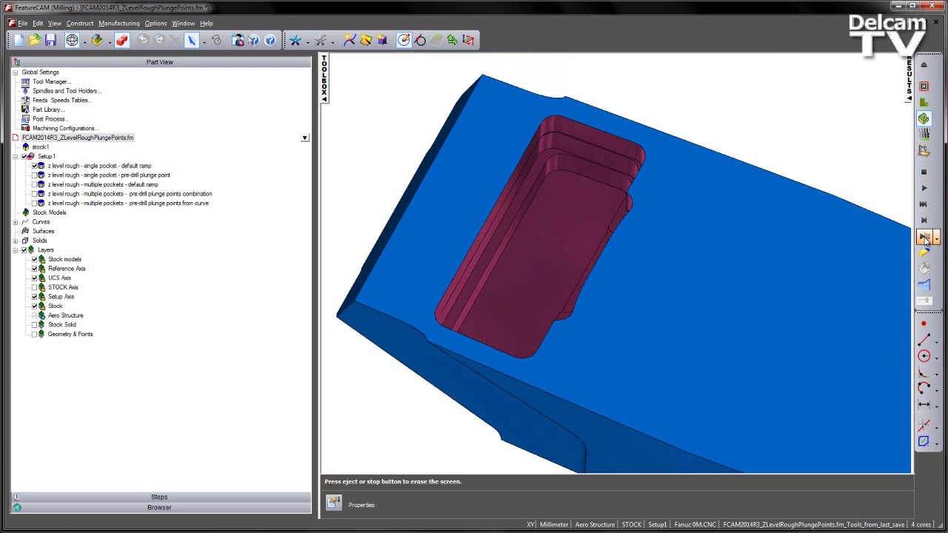
{"action": "left_click", "coordinate": [923, 171]}
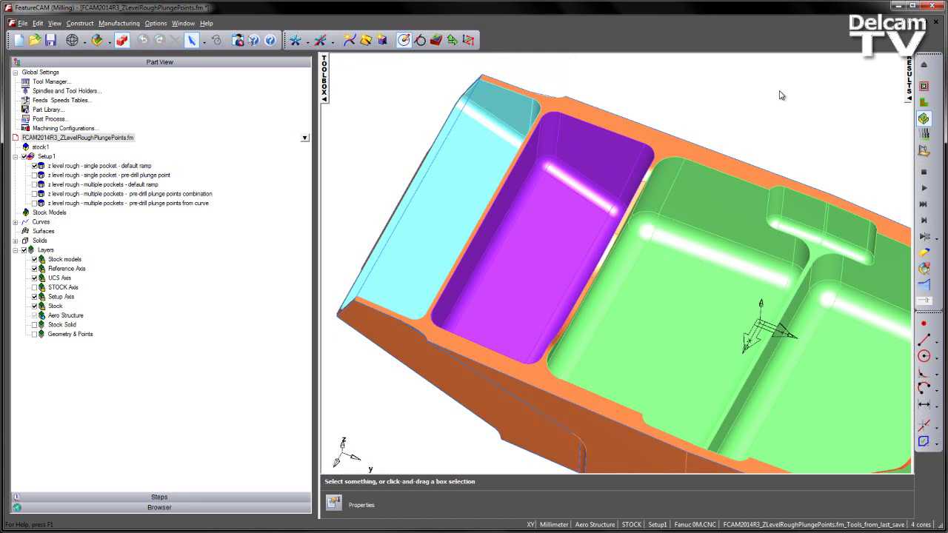
Switch rough1's lead-in to Plunge to Pre-drill location with a 20 mm drill and spot drill, and apply
{"action": "double_click", "coordinate": [107, 168]}
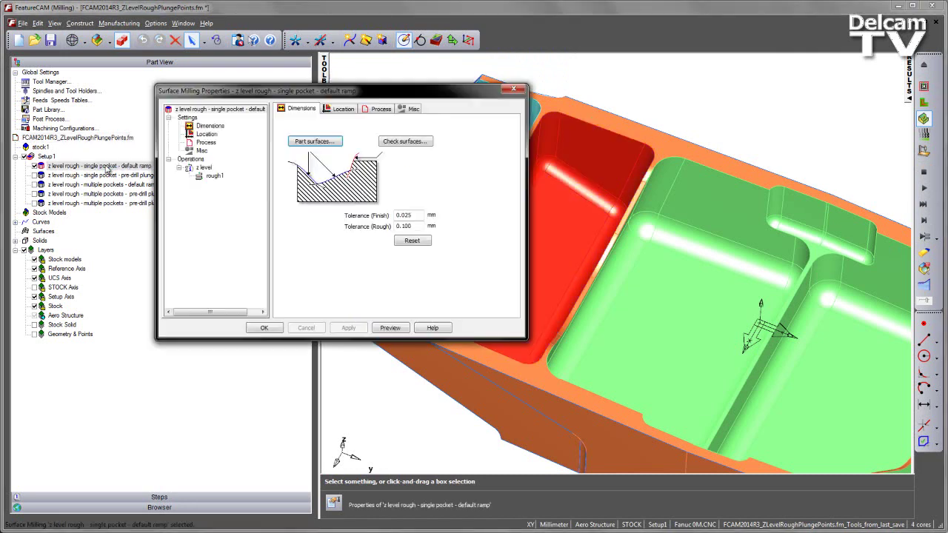
{"action": "left_click", "coordinate": [213, 176]}
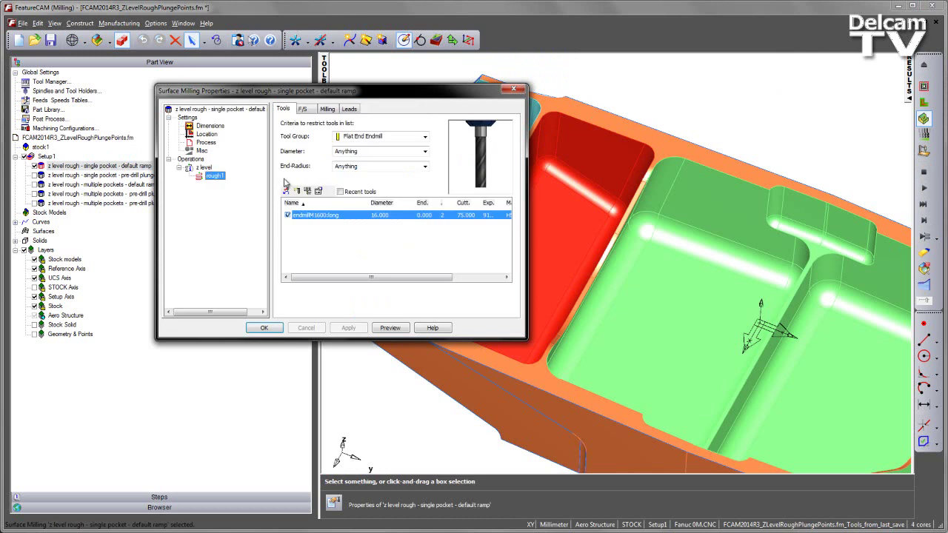
{"action": "left_click", "coordinate": [349, 109]}
{"action": "left_click", "coordinate": [298, 186]}
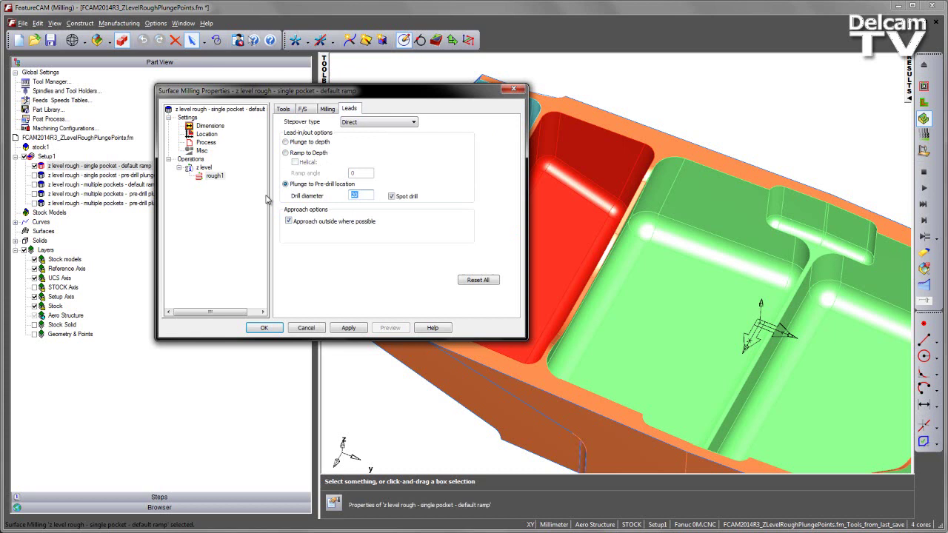
{"action": "left_click", "coordinate": [393, 197]}
{"action": "left_click", "coordinate": [358, 331]}
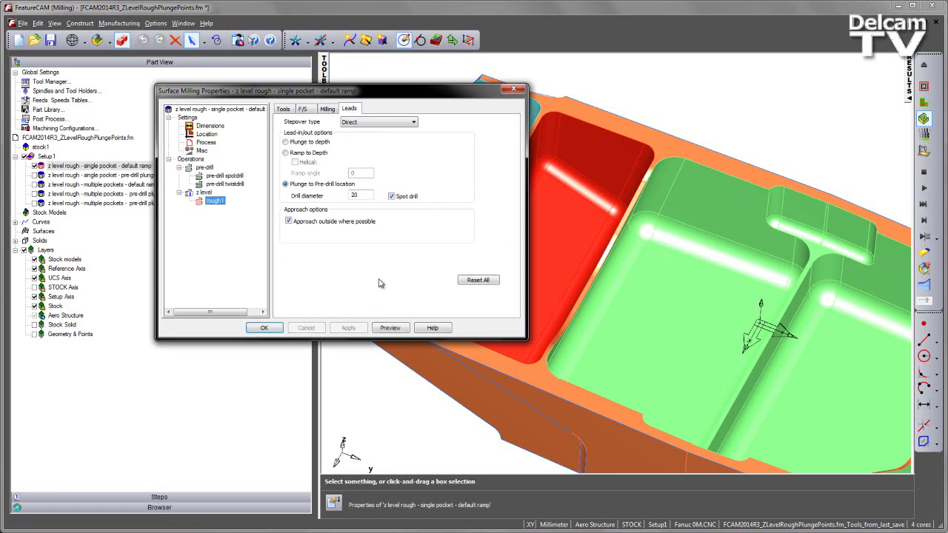
Review the new pre-drill spot-drill and 20 mm twist-drill operations, then close the properties
{"action": "left_click", "coordinate": [223, 176]}
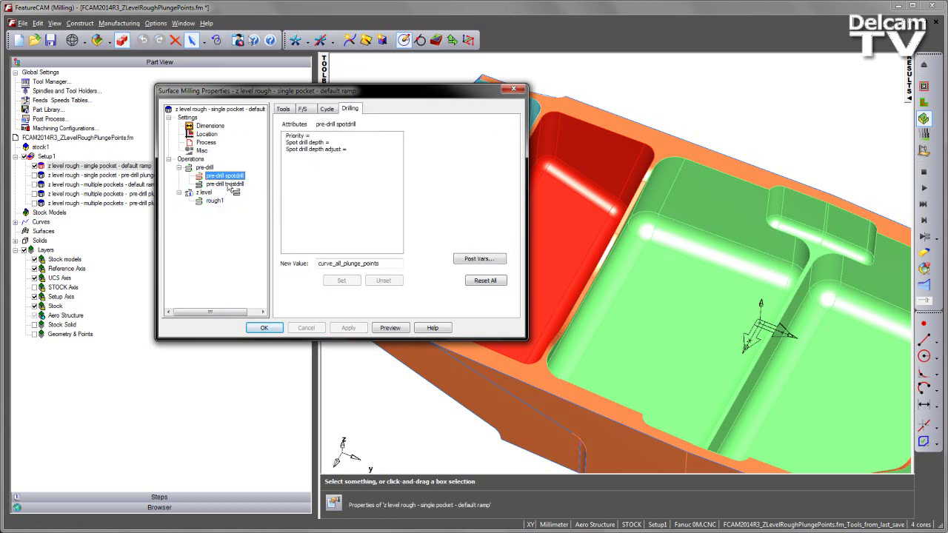
{"action": "left_click", "coordinate": [226, 183]}
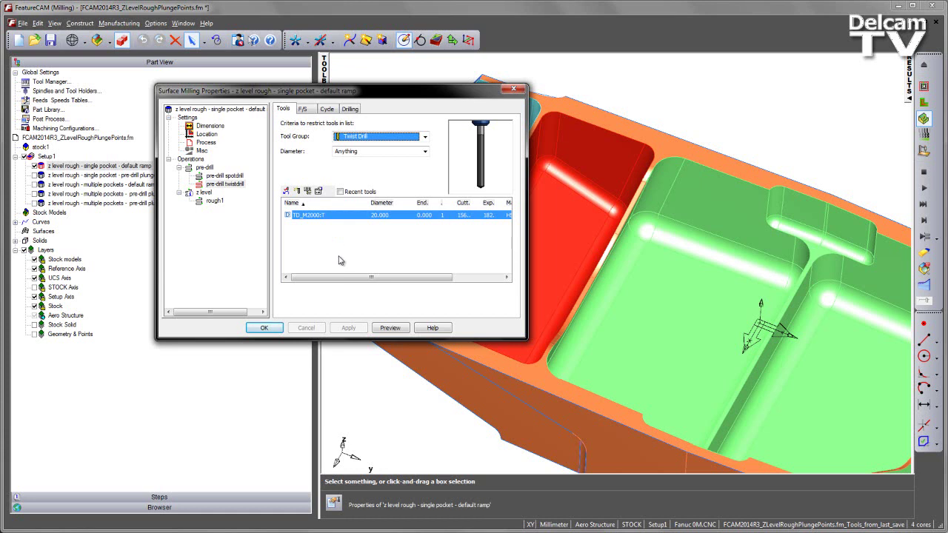
{"action": "left_click", "coordinate": [263, 328]}
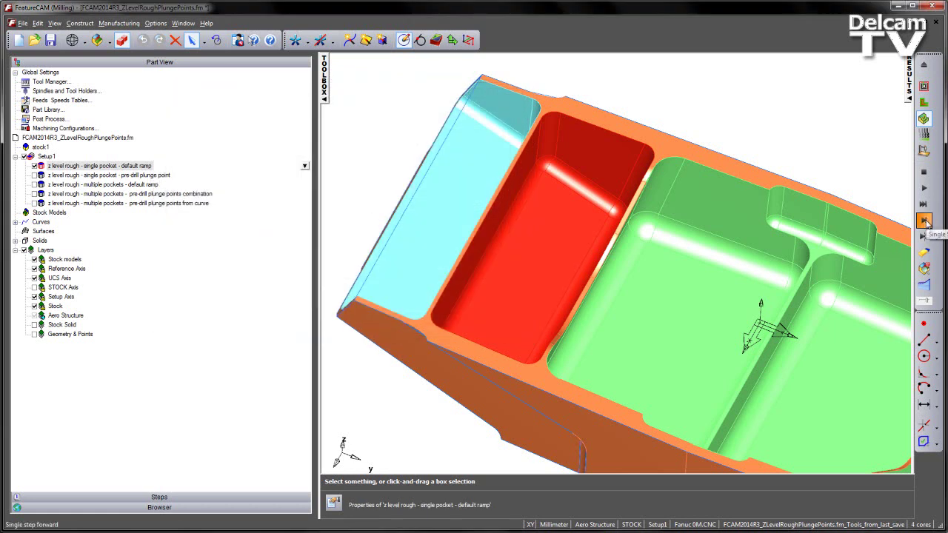
{"action": "left_click", "coordinate": [925, 221]}
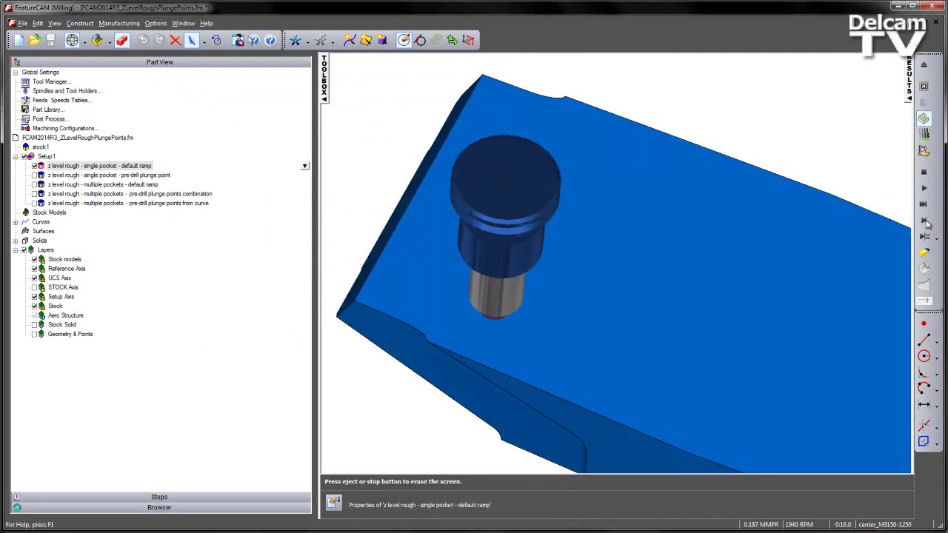
{"action": "left_click", "coordinate": [925, 220]}
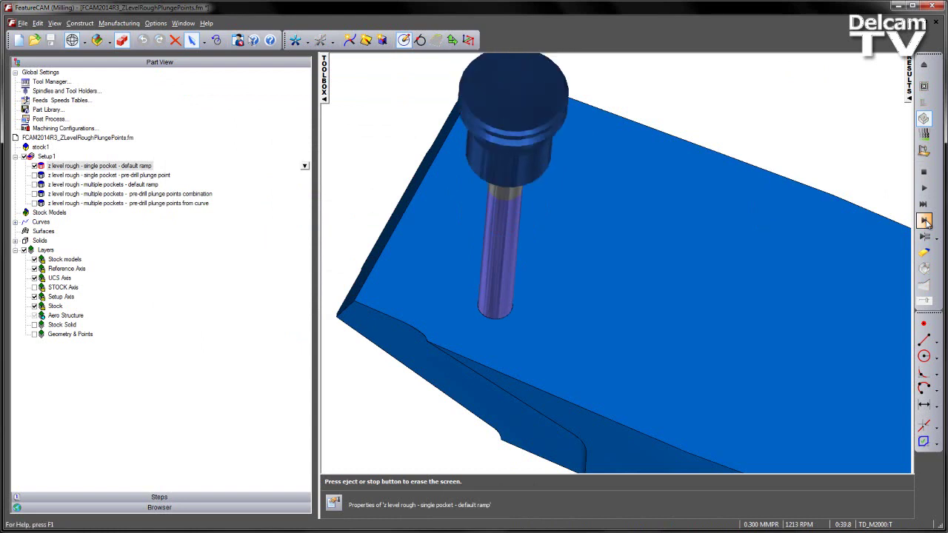
{"action": "left_click", "coordinate": [925, 220]}
{"action": "left_click", "coordinate": [924, 237]}
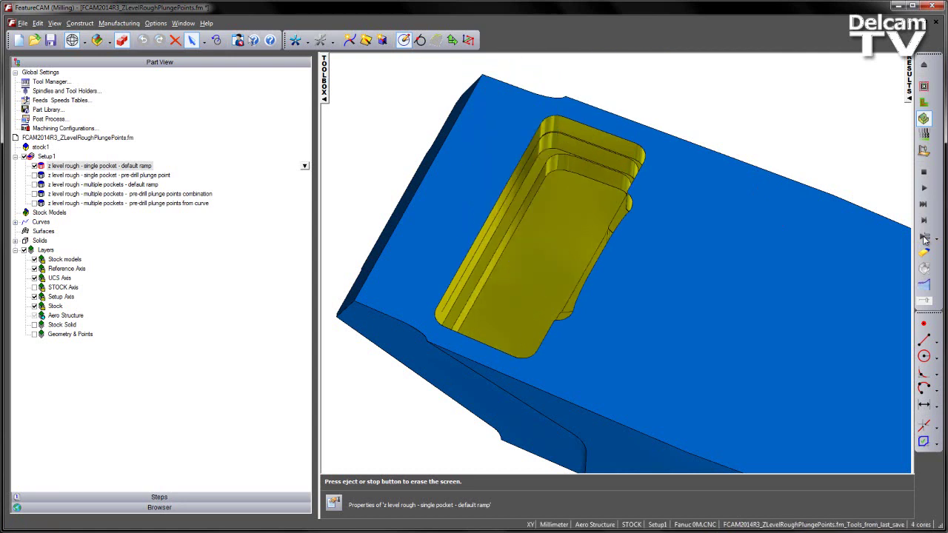
{"action": "left_click", "coordinate": [923, 65]}
Open the single-pocket default-ramp operation's properties in a wireframe top view
{"action": "left_click", "coordinate": [683, 103]}
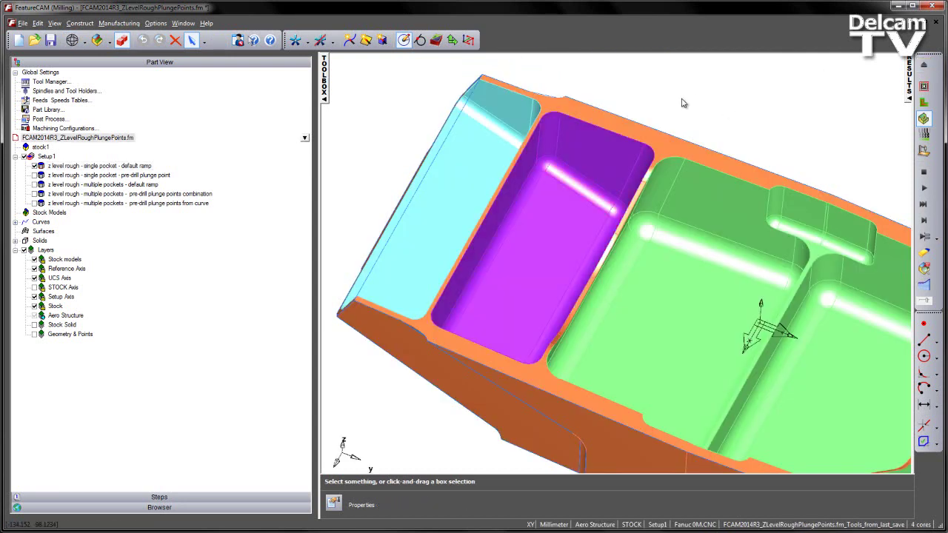
{"action": "key", "text": "ctrl+t"}
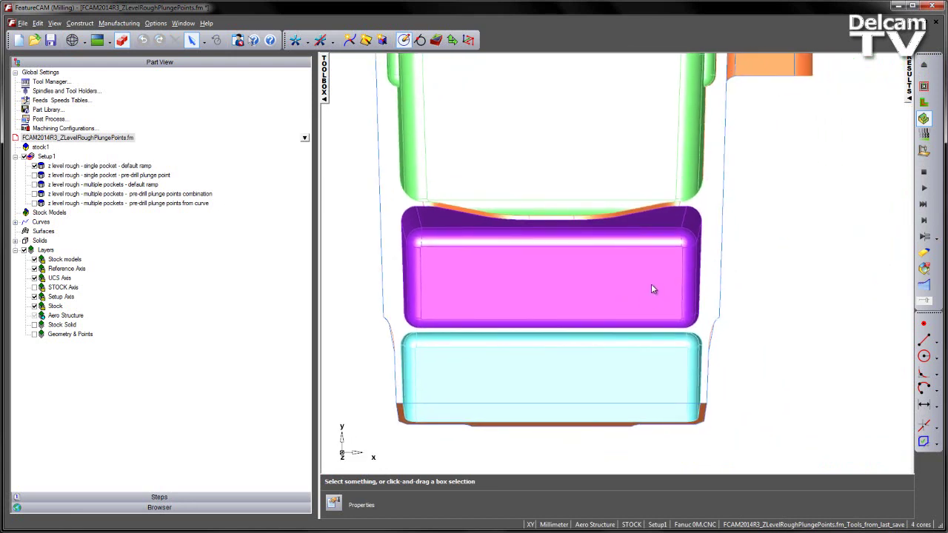
{"action": "double_click", "coordinate": [106, 168]}
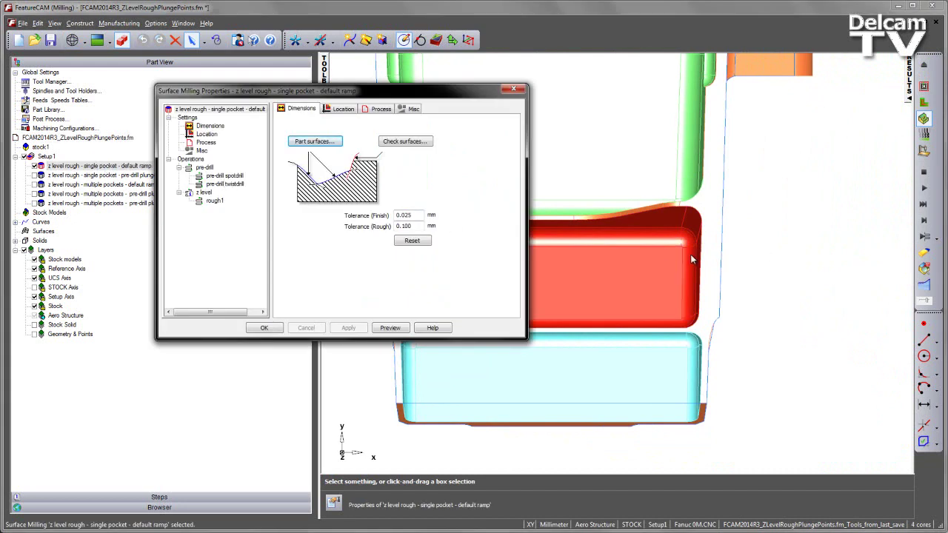
{"action": "left_click", "coordinate": [122, 42]}
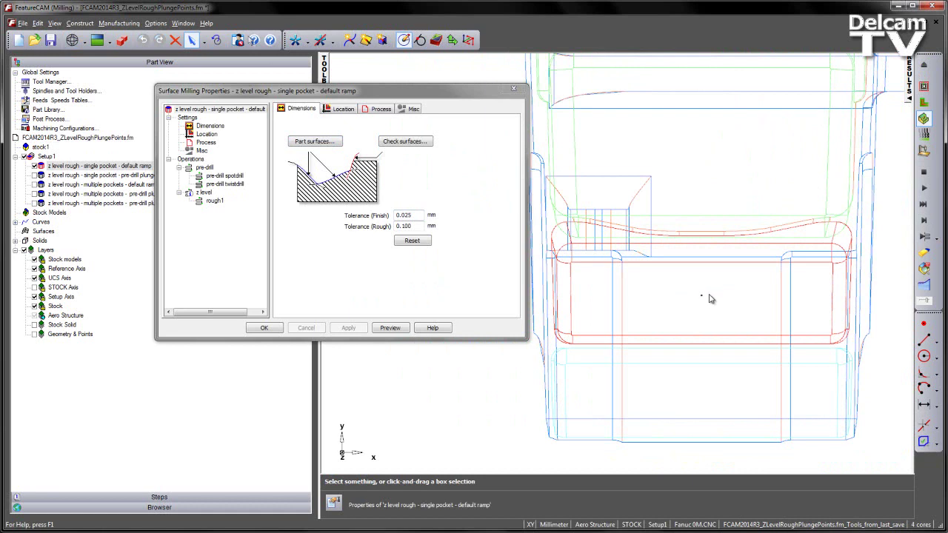
Set rough1's Plunge point(s) attribute to the point at (0,-145,0) and close the properties
{"action": "left_click", "coordinate": [215, 201]}
{"action": "left_click", "coordinate": [328, 109]}
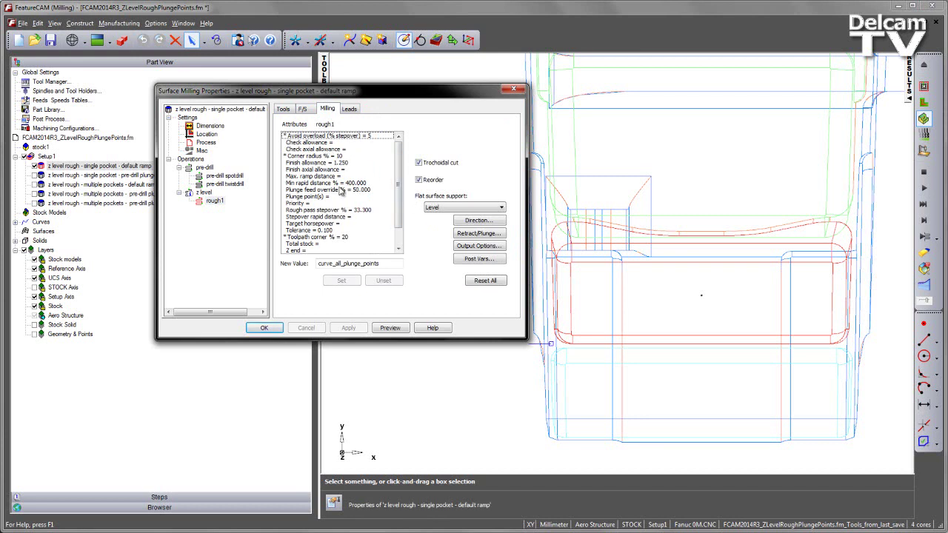
{"action": "left_click", "coordinate": [323, 197]}
{"action": "left_click", "coordinate": [413, 269]}
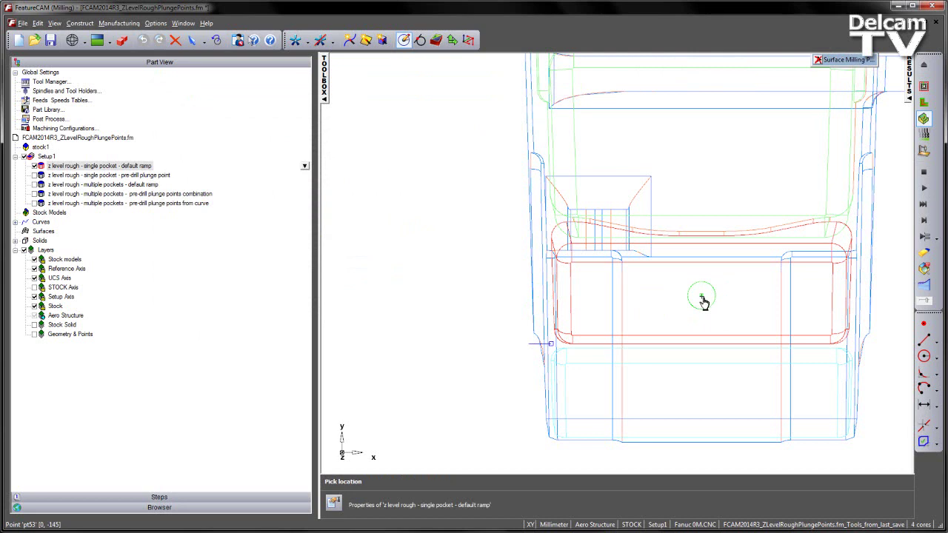
{"action": "left_click", "coordinate": [703, 299]}
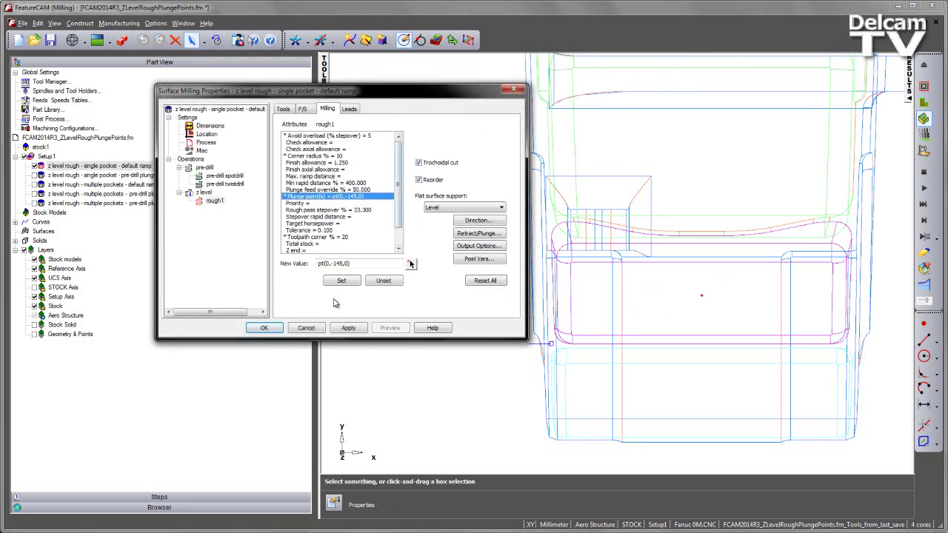
{"action": "left_click", "coordinate": [269, 328]}
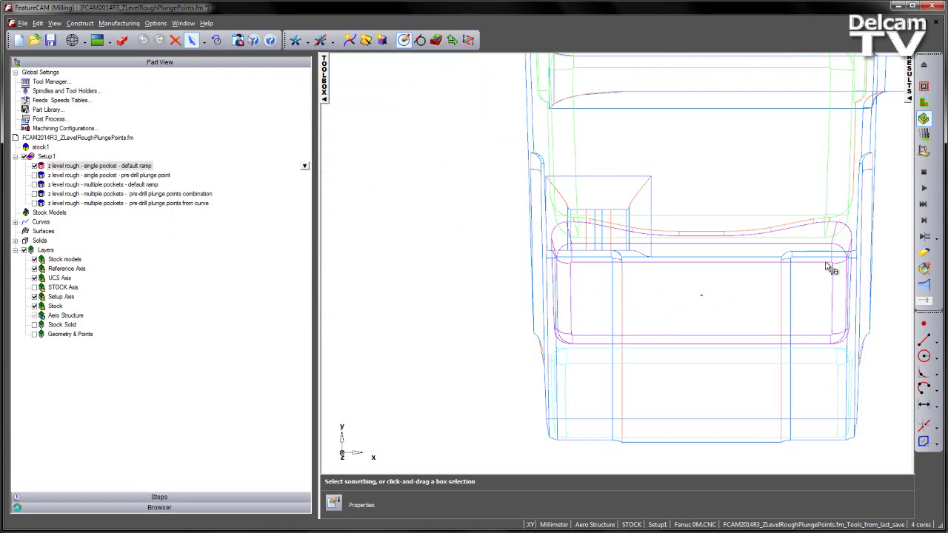
Step the 3D simulation through the drill plunge and pocketing, inspect the pocket, then clear it
{"action": "left_click", "coordinate": [925, 221]}
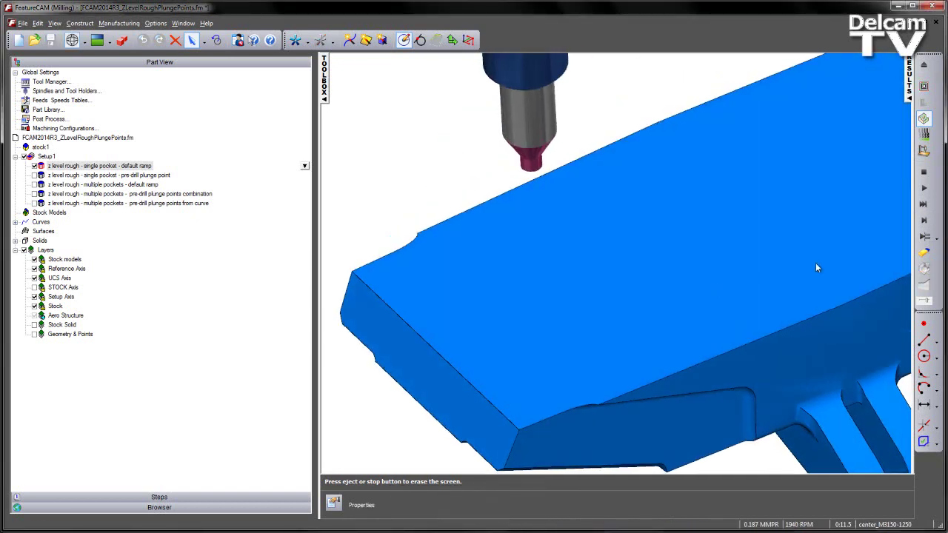
{"action": "left_click", "coordinate": [924, 221]}
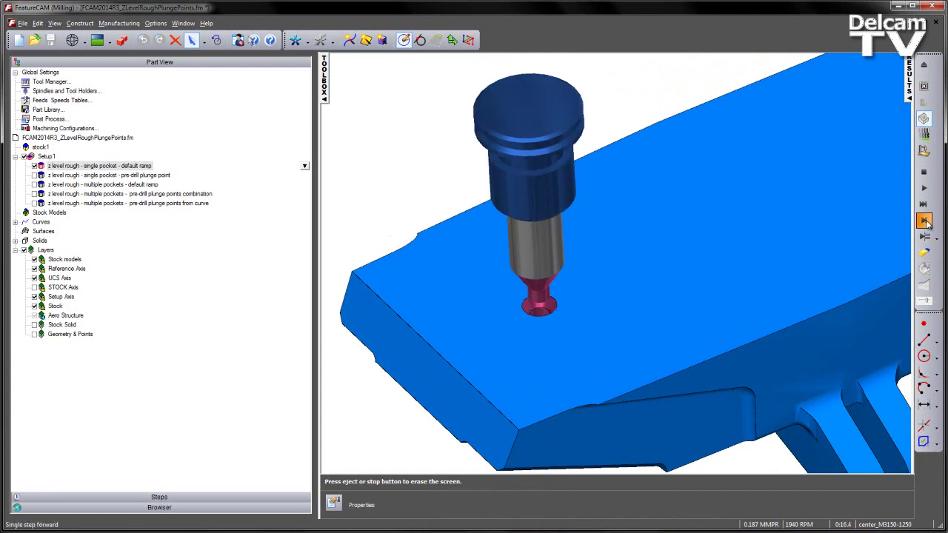
{"action": "left_click", "coordinate": [924, 237]}
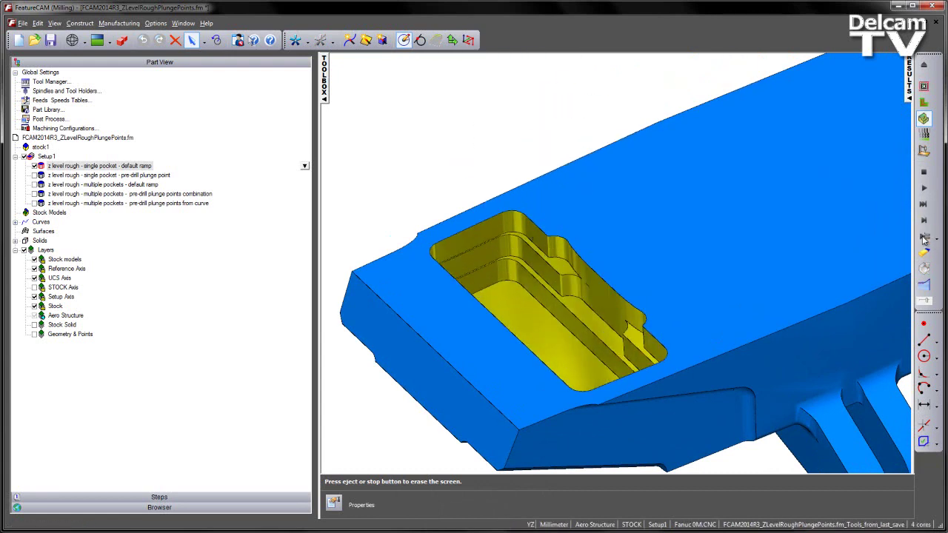
{"action": "mouse_move", "coordinate": [788, 251]}
{"action": "middle_mouse_down"}
{"action": "mouse_move", "coordinate": [605, 383]}
{"action": "mouse_move", "coordinate": [533, 281]}
{"action": "mouse_move", "coordinate": [619, 280]}
{"action": "middle_mouse_up"}
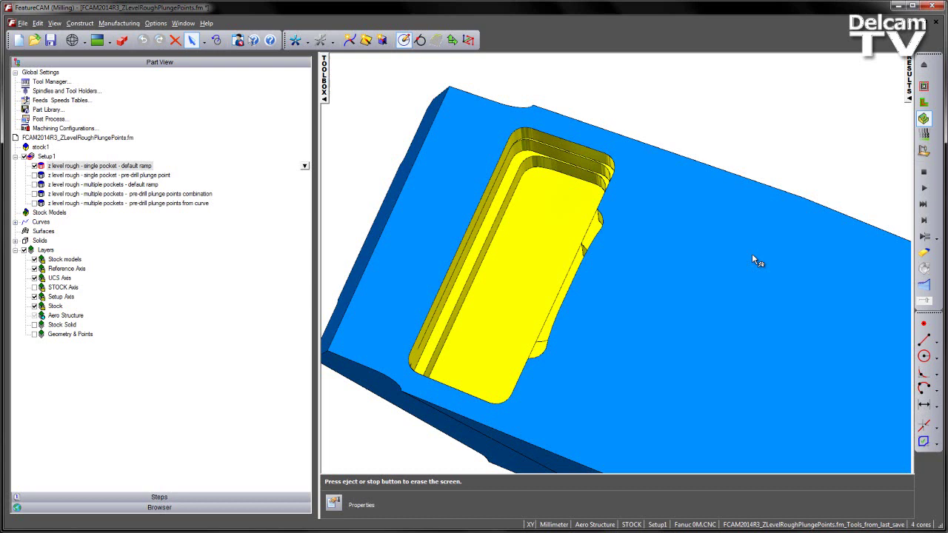
{"action": "left_click", "coordinate": [923, 172]}
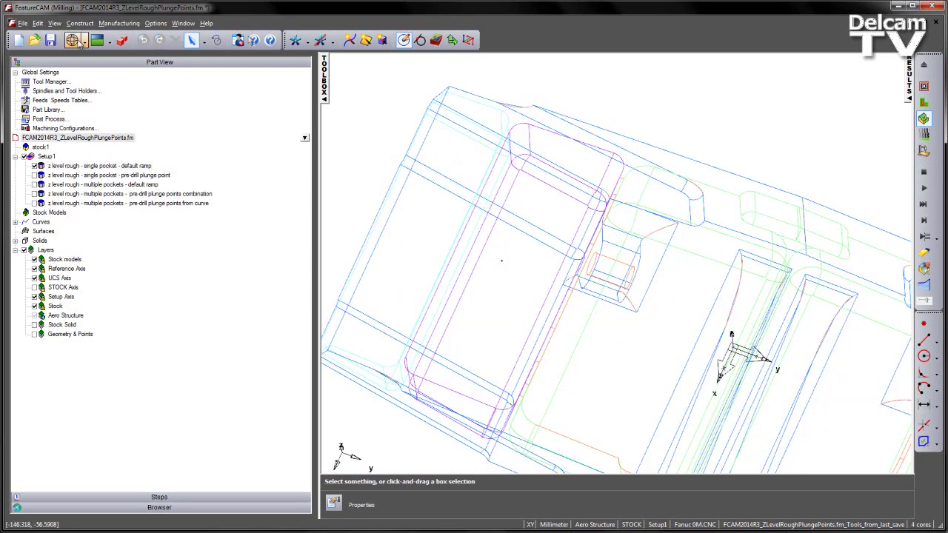
In shaded display, simulate only the multiple-pockets default-ramp rough, then clear and deselect it
{"action": "left_click", "coordinate": [122, 40]}
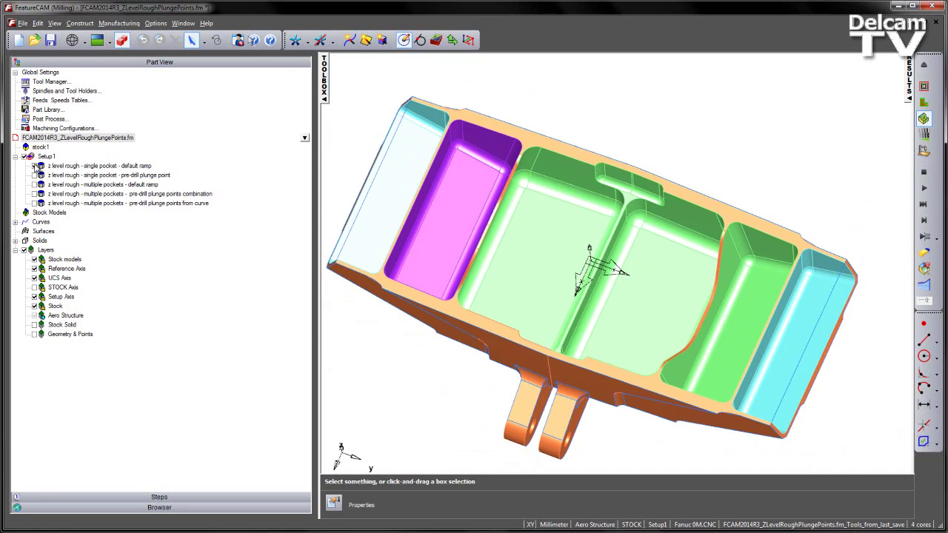
{"action": "left_click", "coordinate": [35, 168]}
{"action": "left_click", "coordinate": [39, 184]}
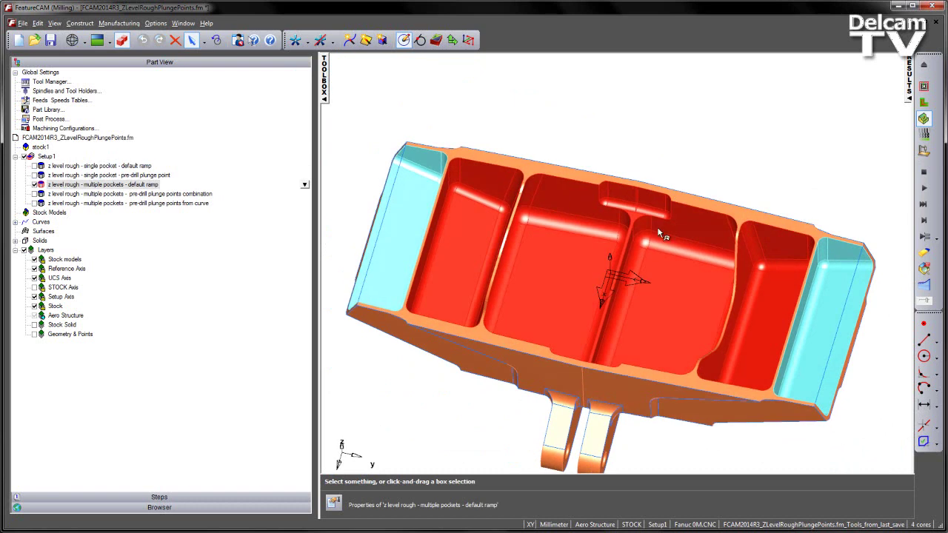
{"action": "left_click", "coordinate": [924, 190]}
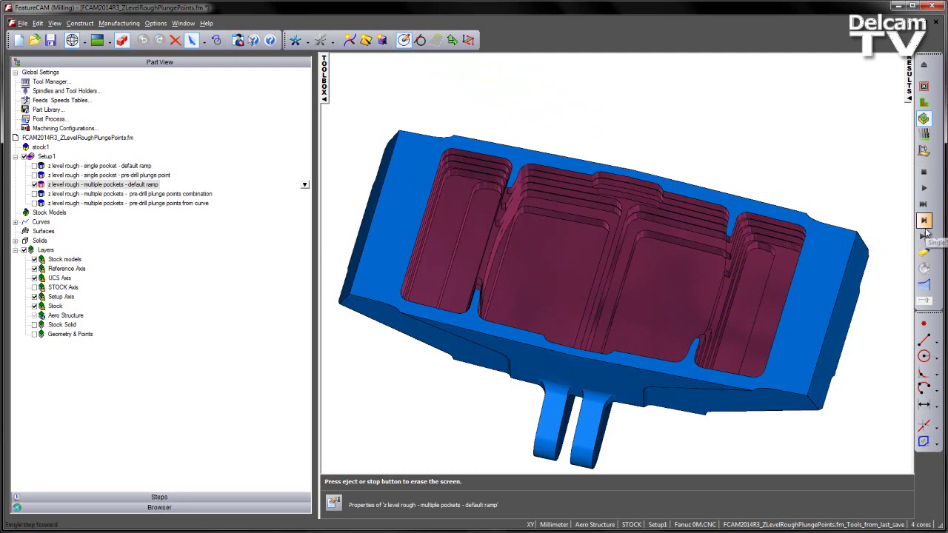
{"action": "left_click", "coordinate": [923, 172]}
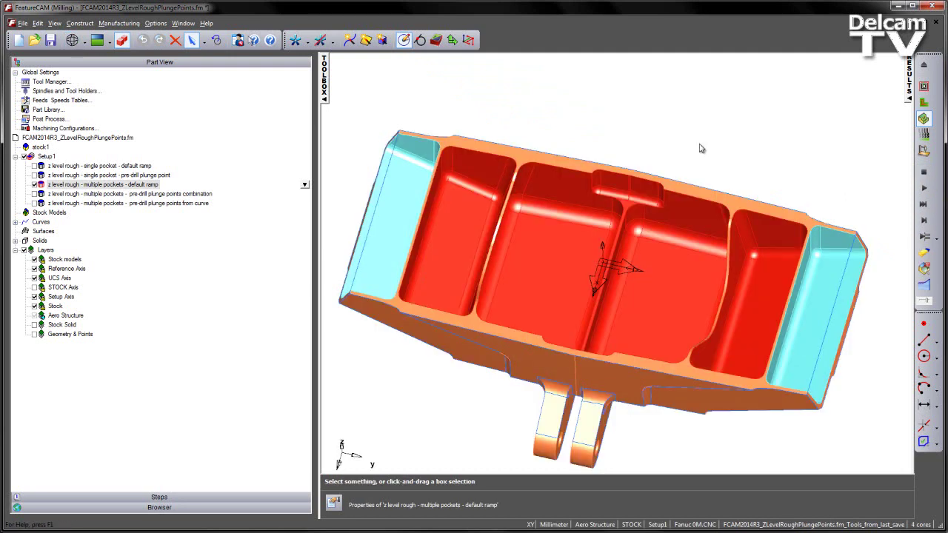
{"action": "left_click", "coordinate": [651, 114]}
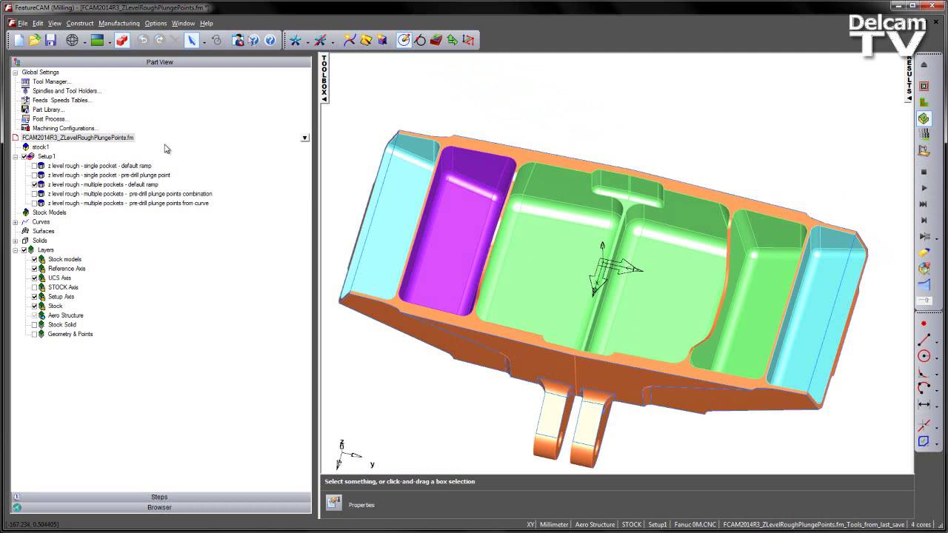
Set the multiple-pockets rough1 lead-in to Plunge to Pre-drill location with a spot drill, and apply
{"action": "double_click", "coordinate": [136, 185]}
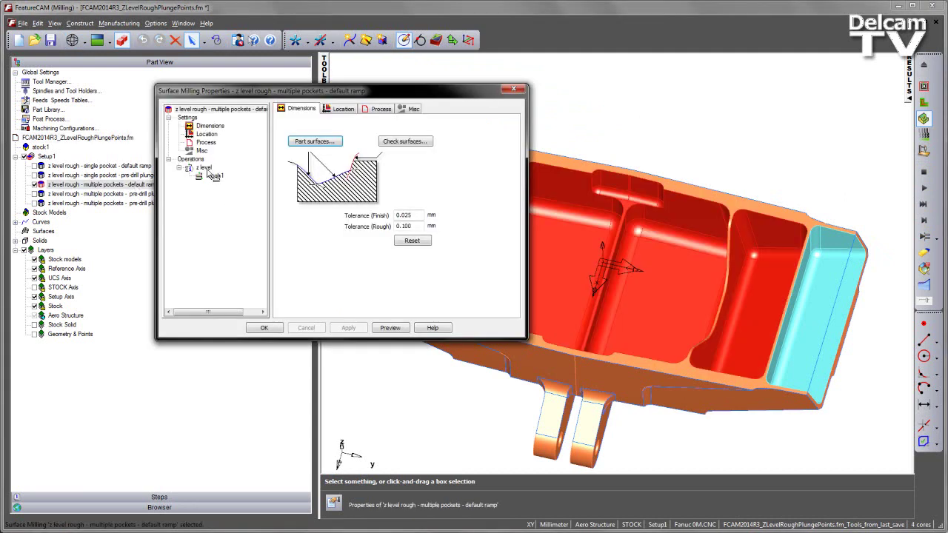
{"action": "left_click", "coordinate": [214, 176]}
{"action": "left_click", "coordinate": [348, 109]}
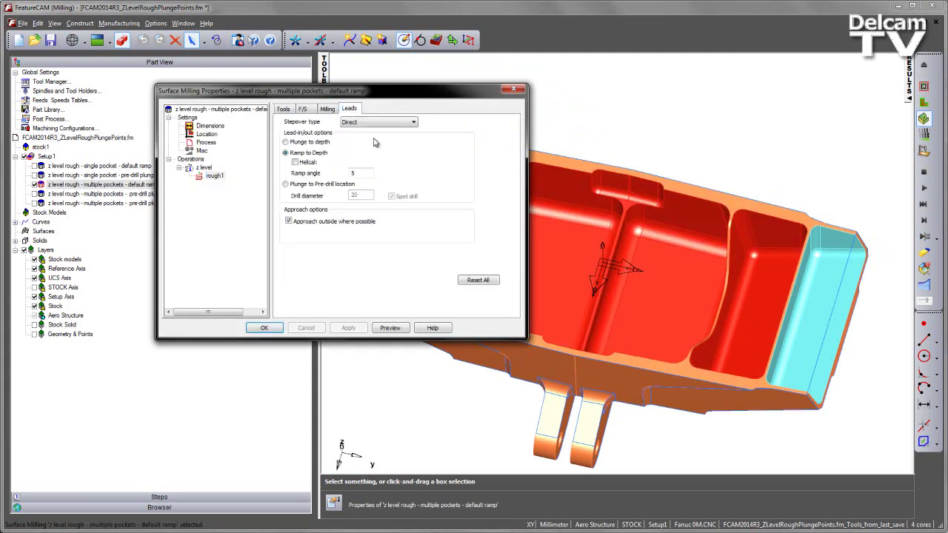
{"action": "left_click", "coordinate": [308, 184]}
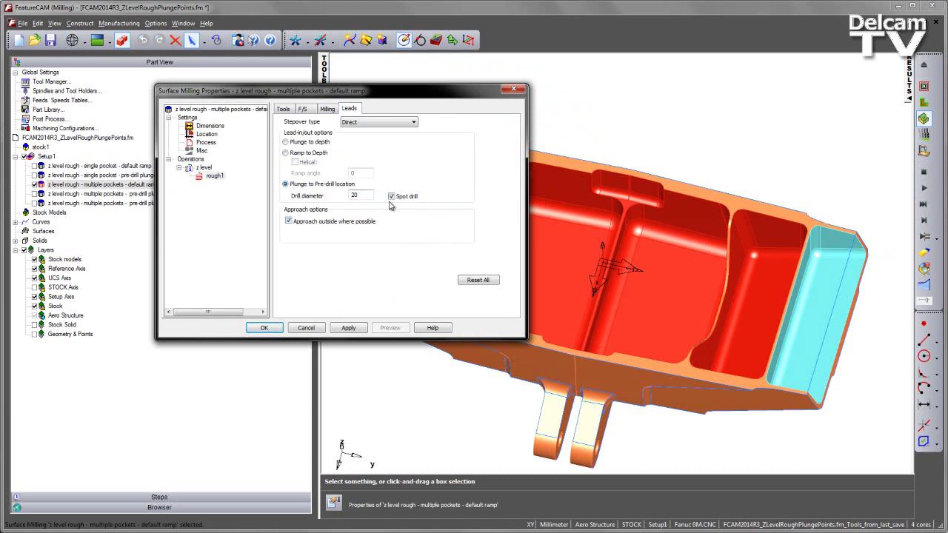
{"action": "left_click", "coordinate": [391, 197]}
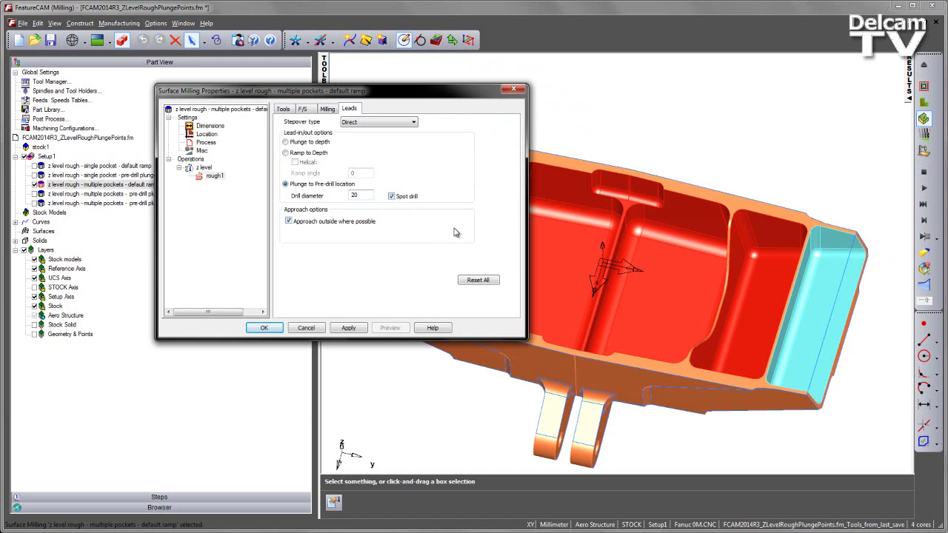
{"action": "left_click", "coordinate": [350, 327]}
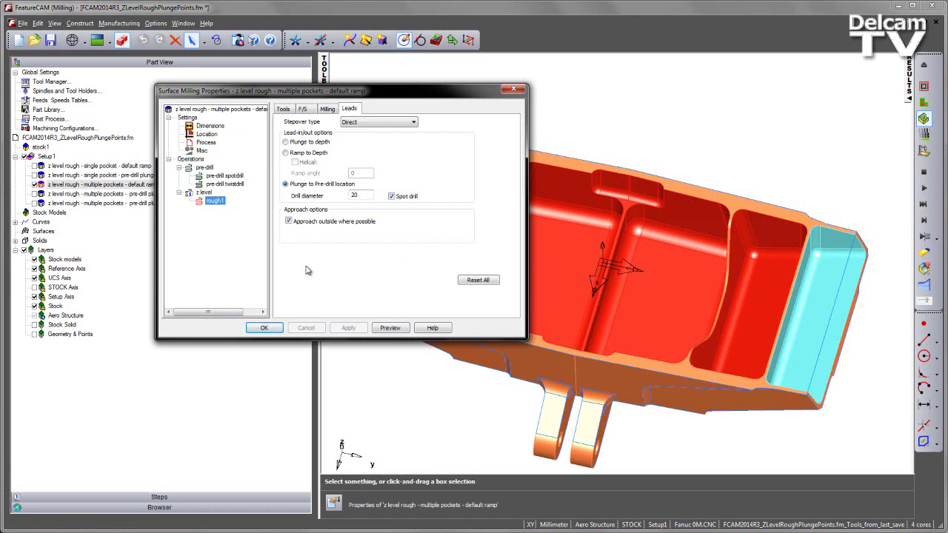
{"action": "left_click_drag", "start_coordinate": [441, 97], "coordinate": [306, 94]}
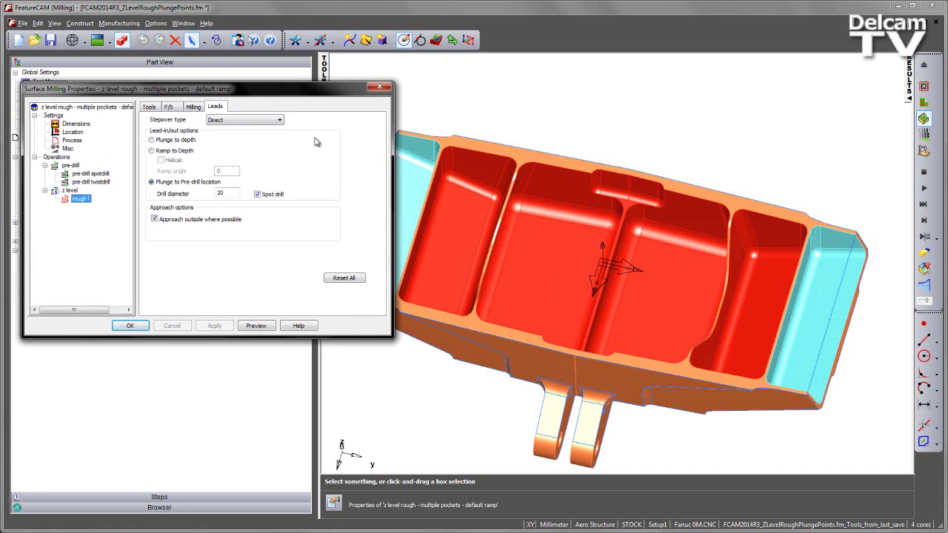
{"action": "left_click", "coordinate": [194, 108]}
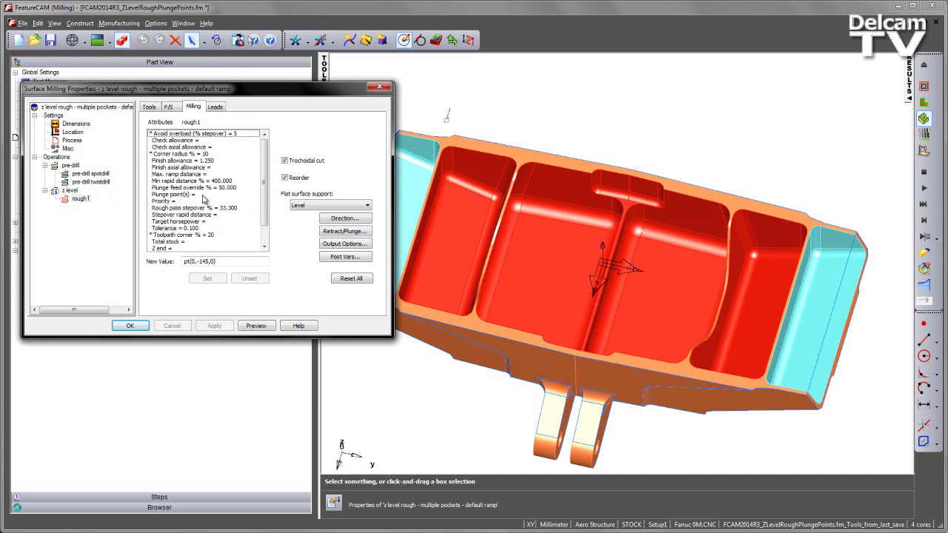
Copy the name of the curve_combination_plunge_points curve without renaming it
{"action": "left_click", "coordinate": [129, 325]}
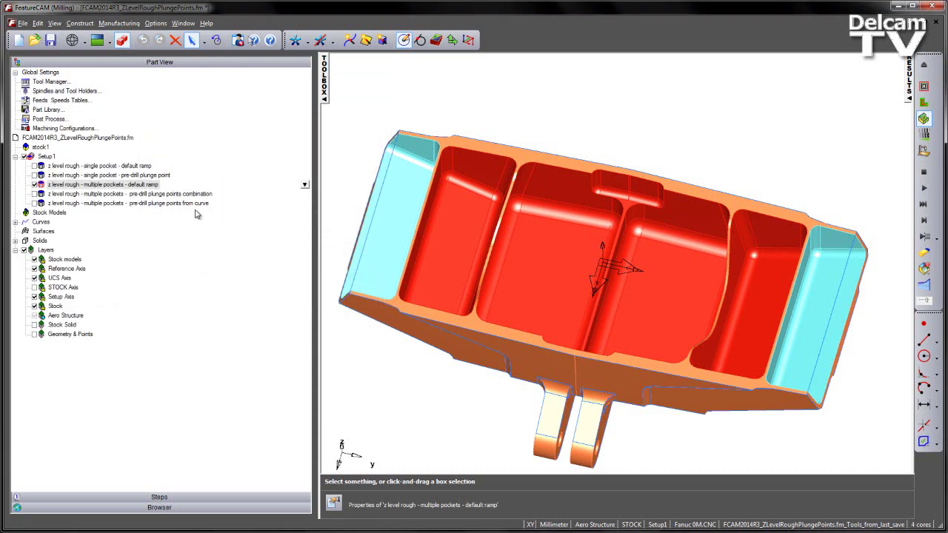
{"action": "left_click", "coordinate": [15, 222]}
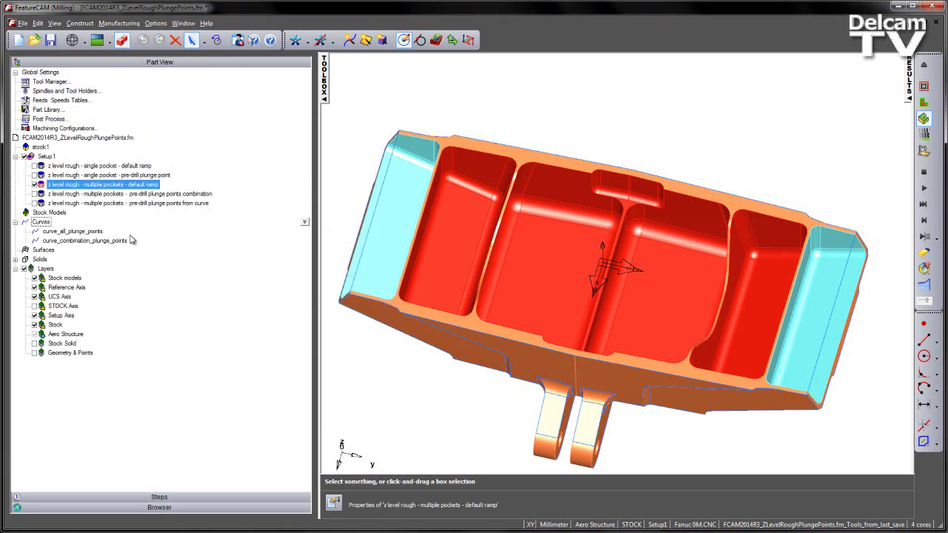
{"action": "left_click", "coordinate": [85, 242]}
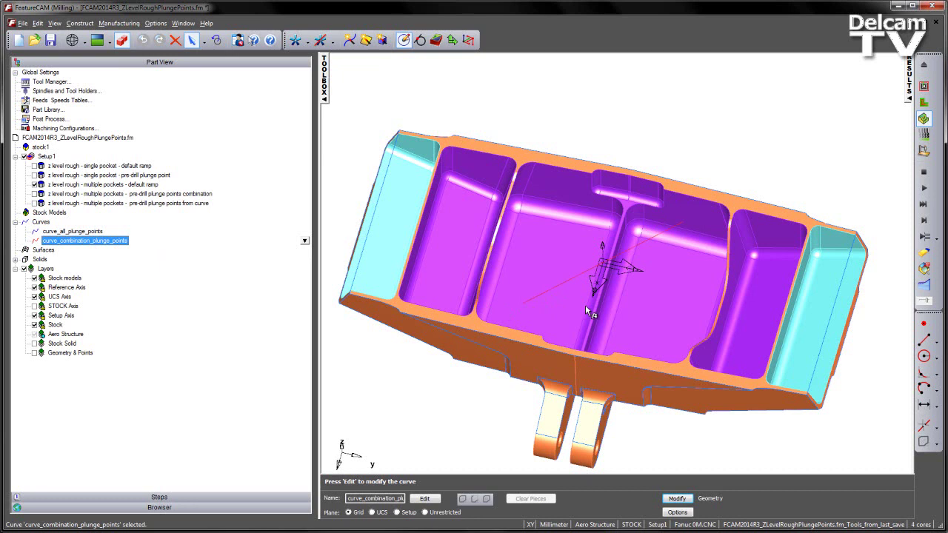
{"action": "right_click", "coordinate": [109, 244]}
{"action": "left_click", "coordinate": [348, 314]}
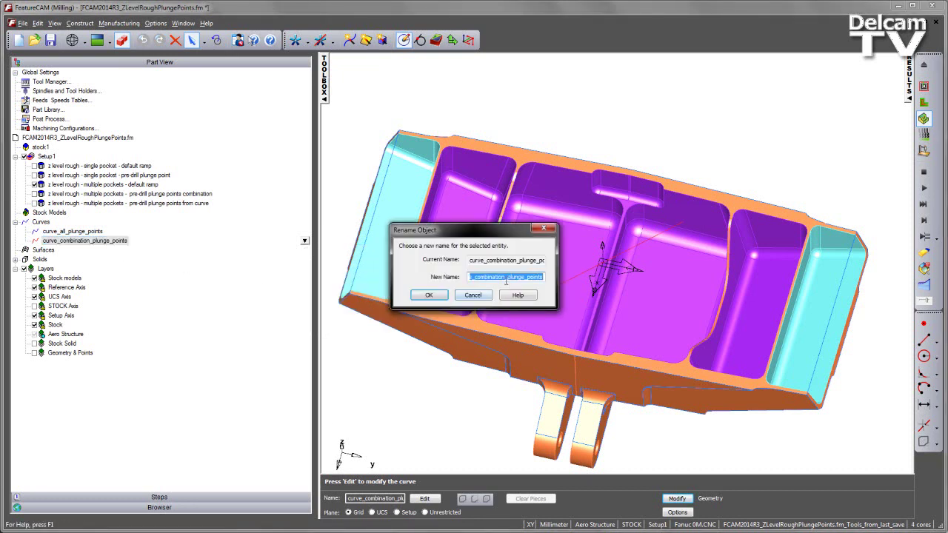
{"action": "right_click", "coordinate": [507, 282]}
{"action": "left_click", "coordinate": [536, 310]}
{"action": "left_click", "coordinate": [458, 293]}
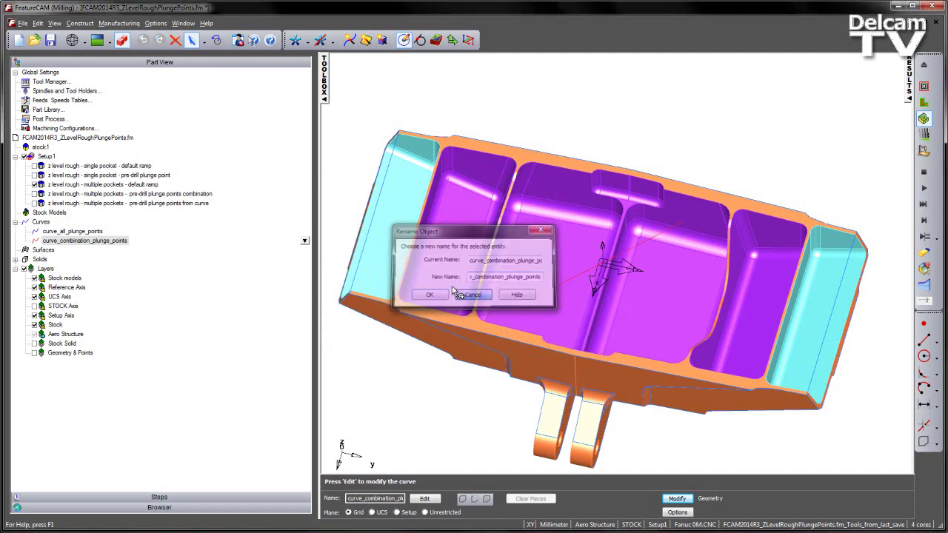
Set the multiple-pockets rough1 Plunge point(s) to curve_combination_plunge_points and apply it
{"action": "double_click", "coordinate": [69, 185]}
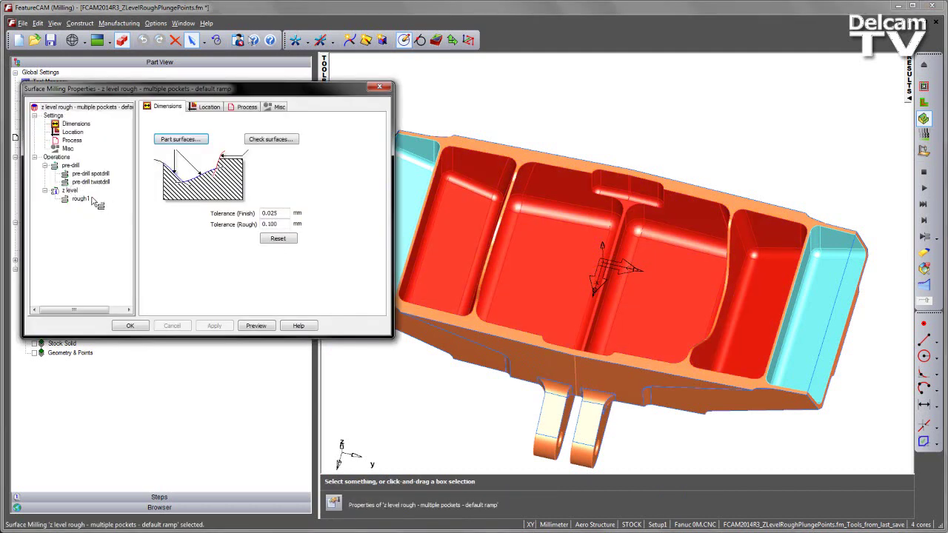
{"action": "left_click", "coordinate": [80, 199]}
{"action": "left_click", "coordinate": [194, 108]}
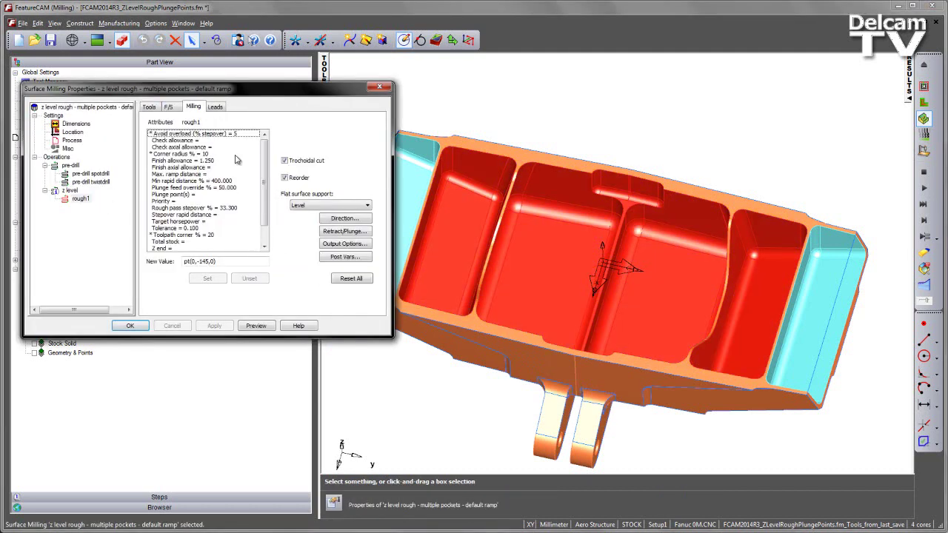
{"action": "left_click", "coordinate": [205, 195]}
{"action": "right_click", "coordinate": [215, 260]}
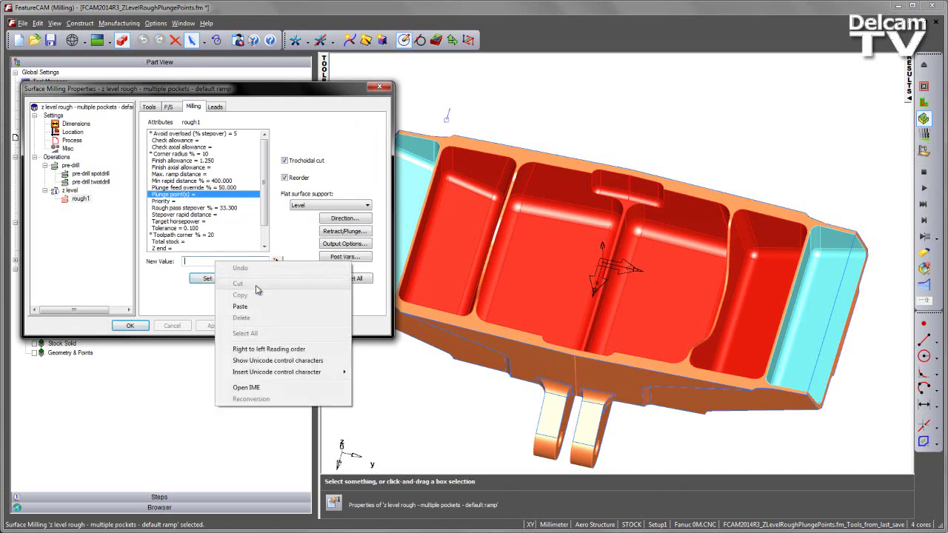
{"action": "left_click", "coordinate": [249, 309]}
{"action": "left_click", "coordinate": [218, 284]}
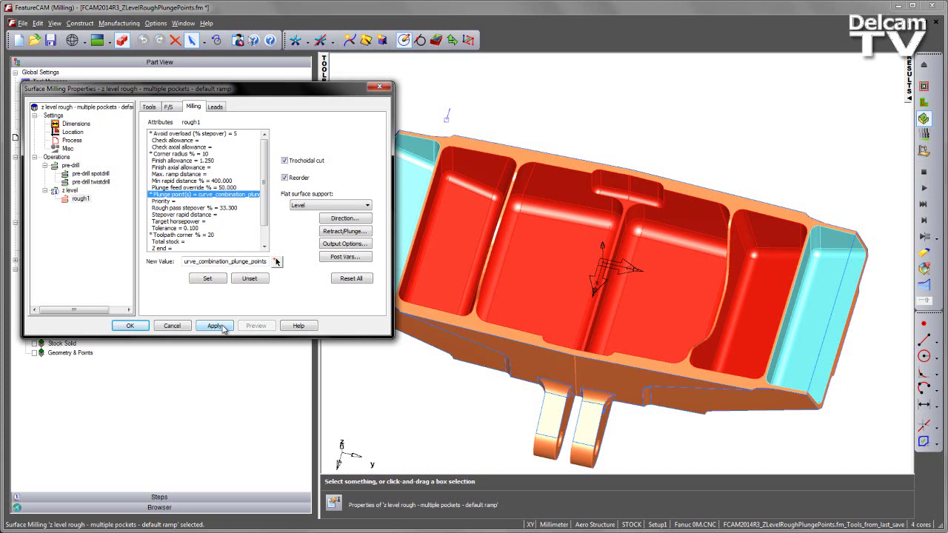
{"action": "left_click", "coordinate": [215, 325]}
{"action": "left_click", "coordinate": [130, 326]}
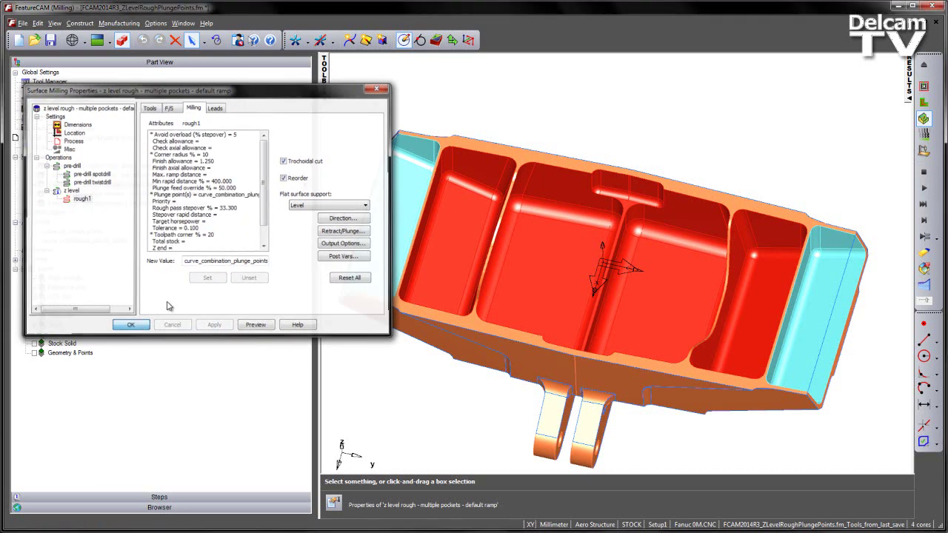
Step the 3D simulation through drilling each pre-drill hole at the curve's plunge points
{"action": "left_click", "coordinate": [580, 101]}
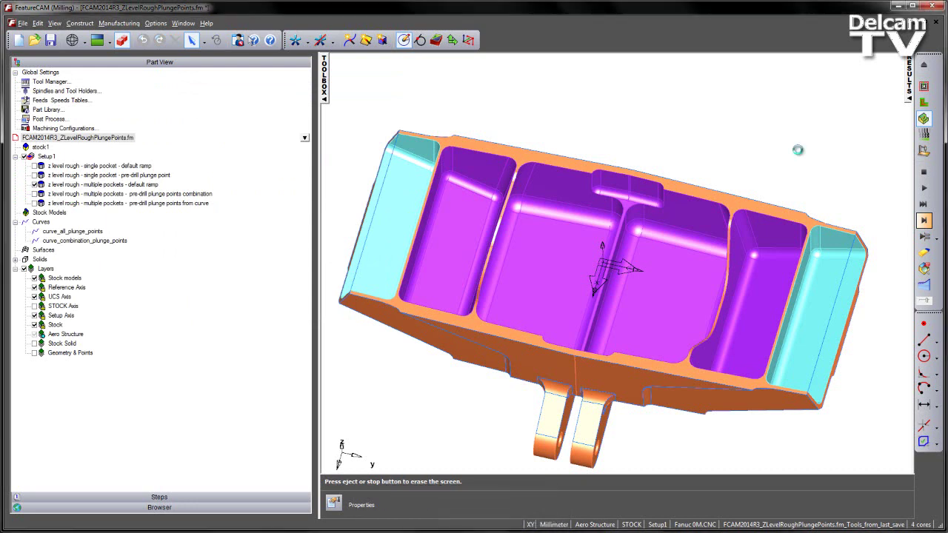
{"action": "left_click", "coordinate": [928, 222]}
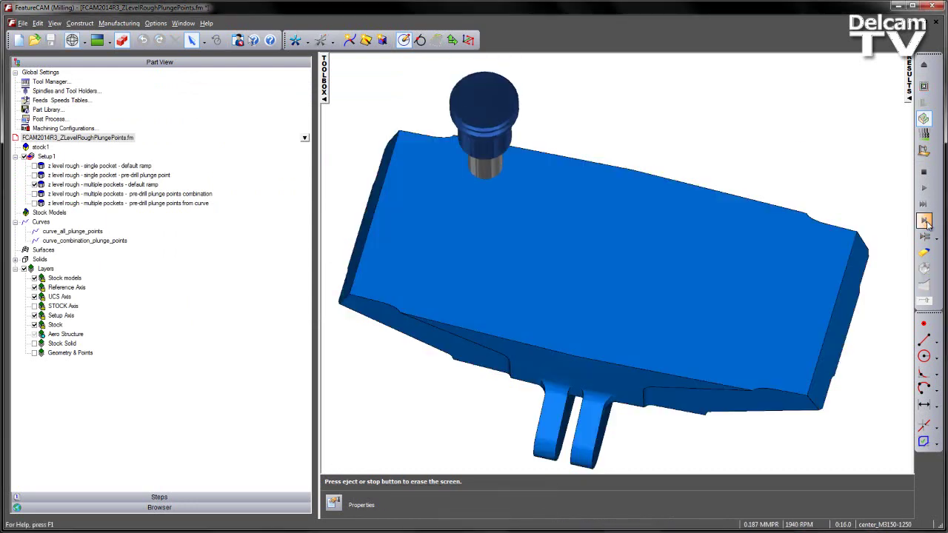
{"action": "left_click", "coordinate": [928, 223]}
{"action": "left_click", "coordinate": [927, 222]}
{"action": "left_click", "coordinate": [927, 223]}
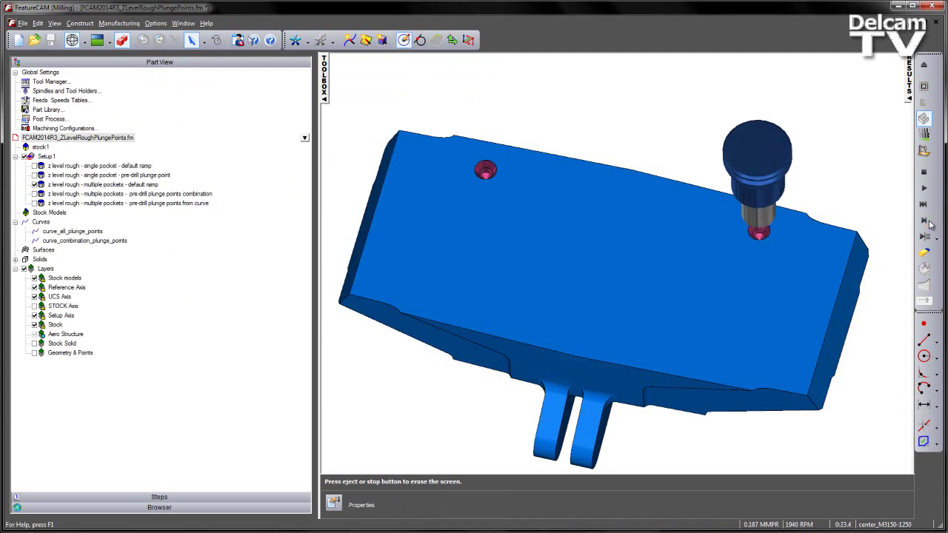
{"action": "left_click", "coordinate": [928, 222]}
{"action": "left_click", "coordinate": [926, 222]}
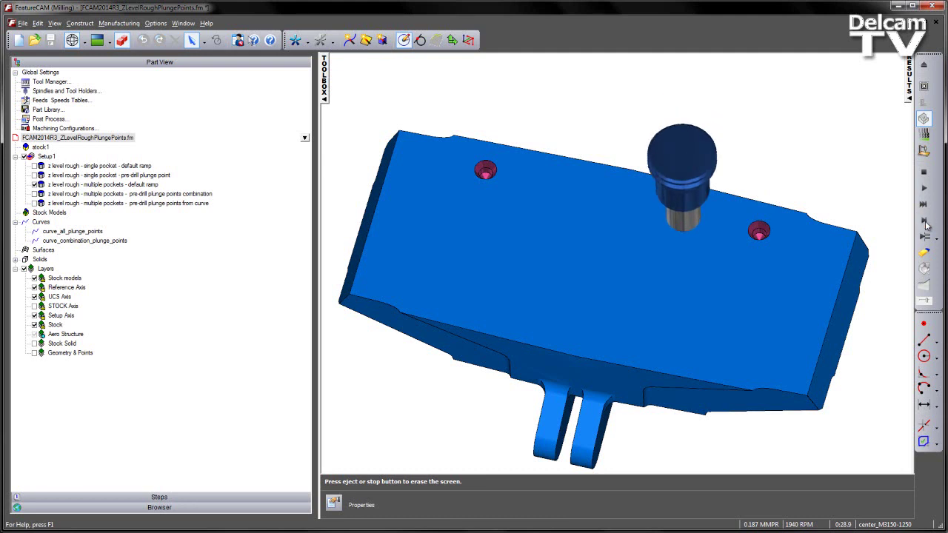
{"action": "left_click", "coordinate": [926, 222]}
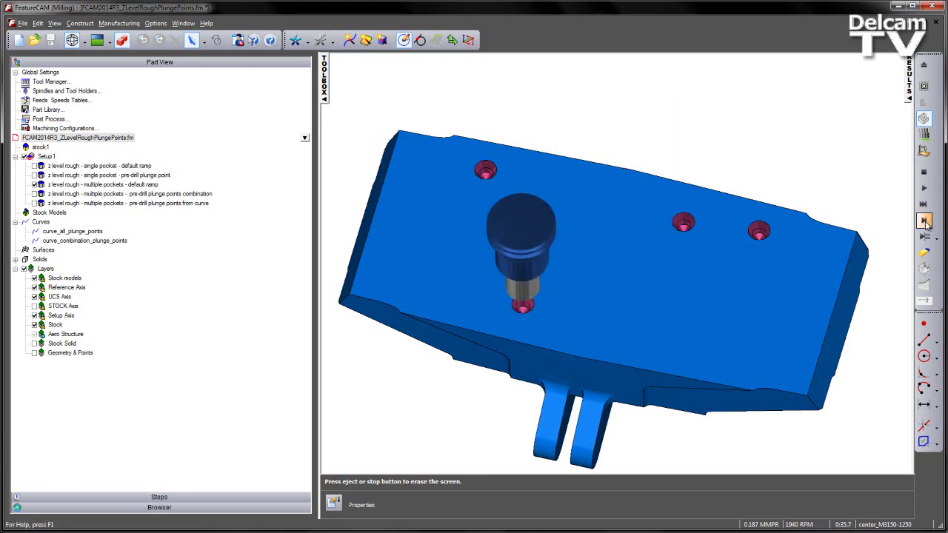
{"action": "left_click", "coordinate": [926, 222]}
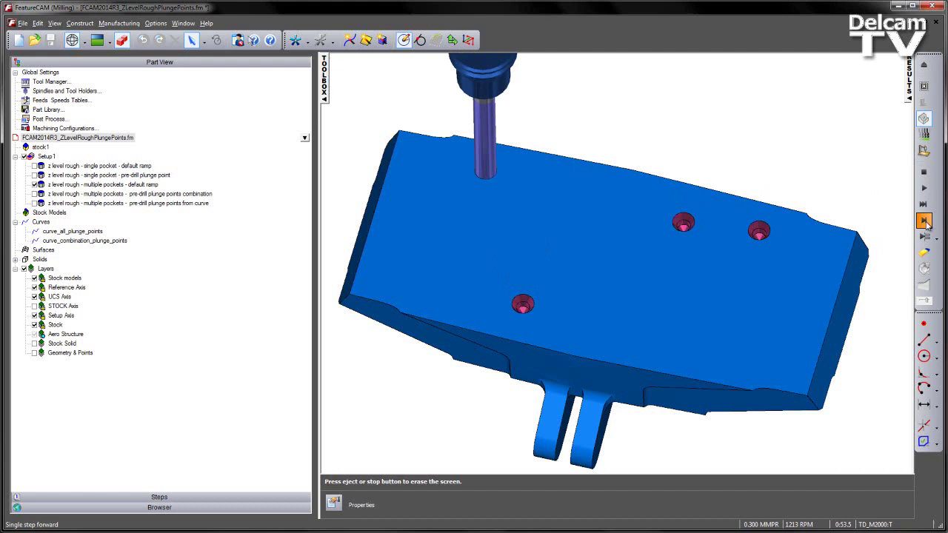
{"action": "left_click", "coordinate": [927, 222]}
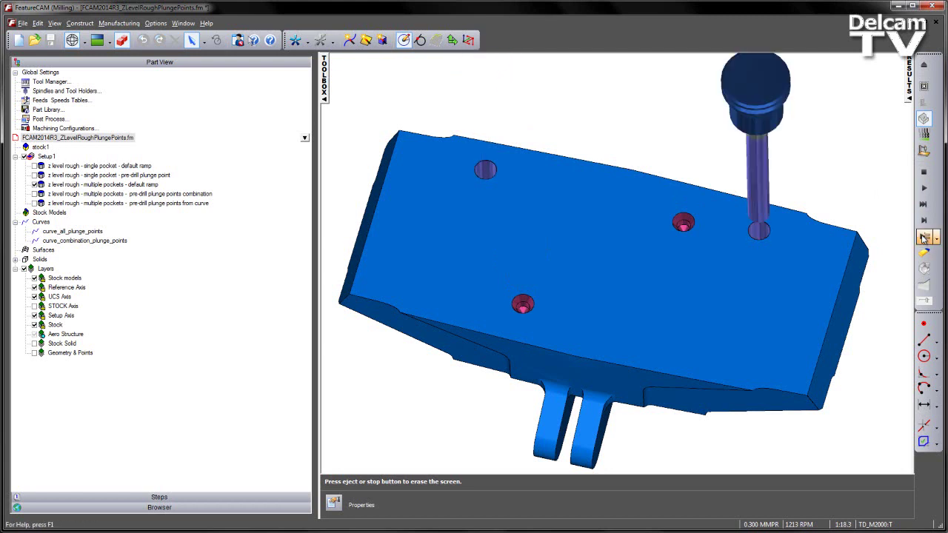
Run the simulation on through the stepped roughing of every pocket
{"action": "left_click", "coordinate": [924, 237]}
{"action": "left_click", "coordinate": [924, 237]}
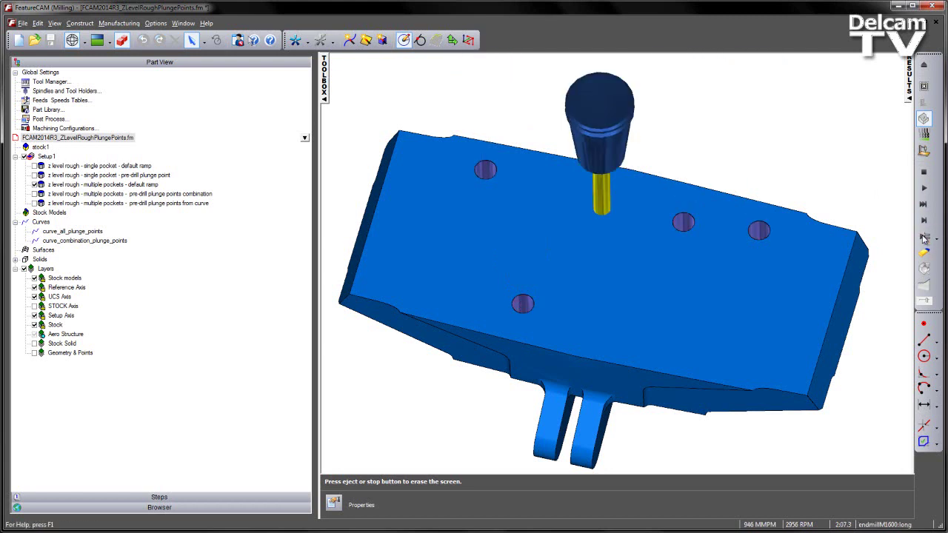
{"action": "left_click", "coordinate": [924, 237]}
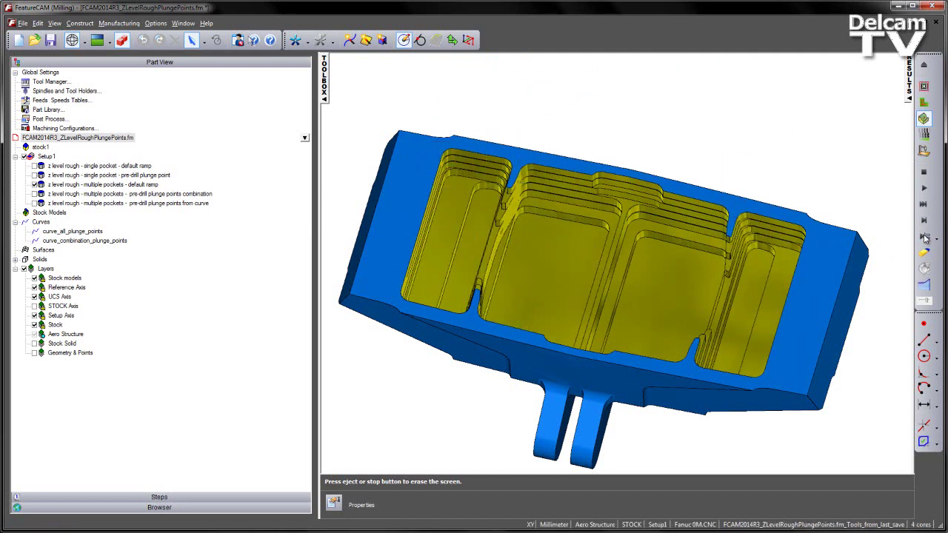
Clear the simulation and display curve_all_plunge_points over the part
{"action": "left_click", "coordinate": [924, 171]}
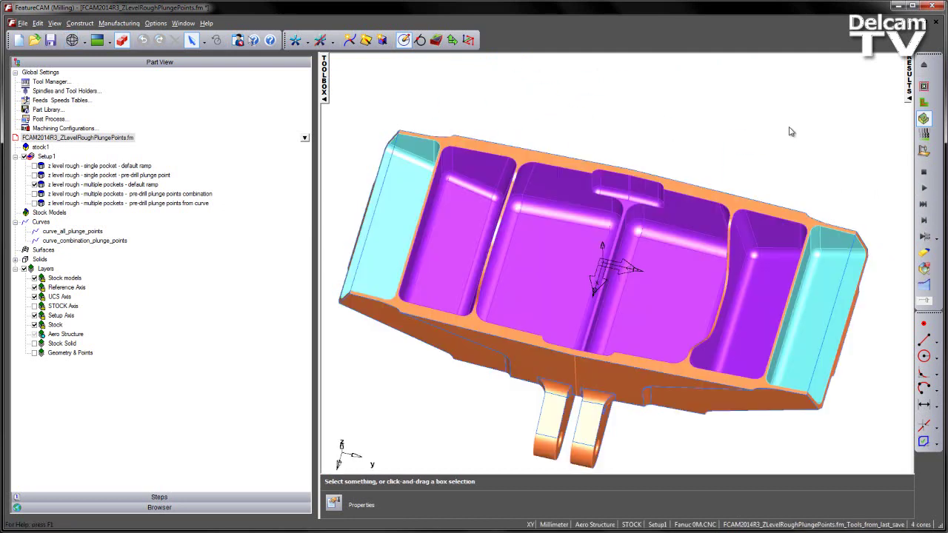
{"action": "left_click", "coordinate": [62, 232]}
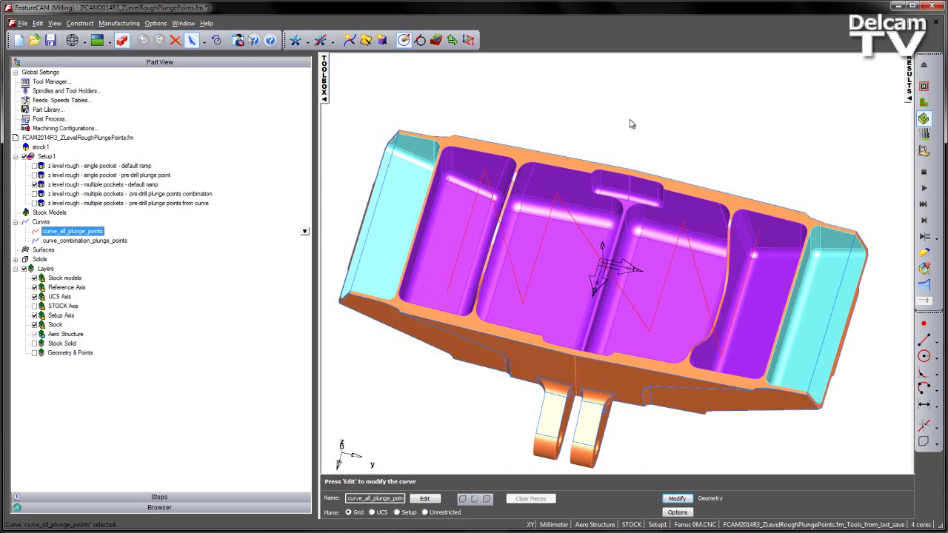
Copy the name 'curve_all_plunge_points' from the curve's Rename field without renaming it
{"action": "right_click", "coordinate": [96, 234]}
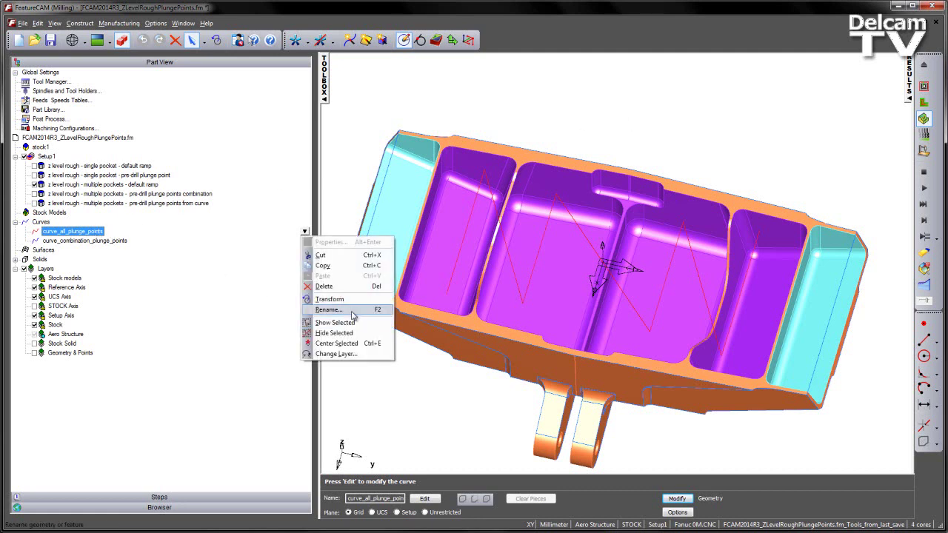
{"action": "left_click", "coordinate": [354, 310]}
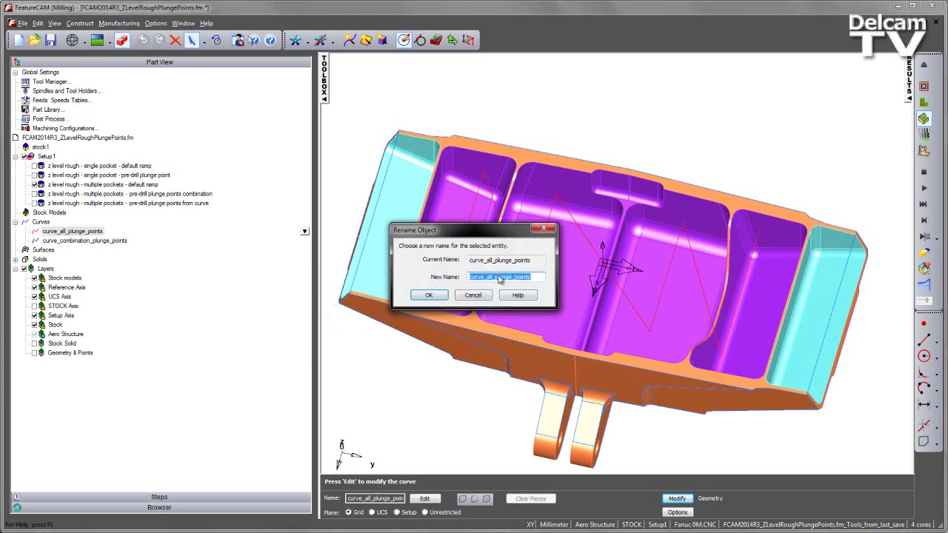
{"action": "right_click", "coordinate": [500, 279]}
{"action": "left_click", "coordinate": [550, 317]}
{"action": "left_click", "coordinate": [479, 297]}
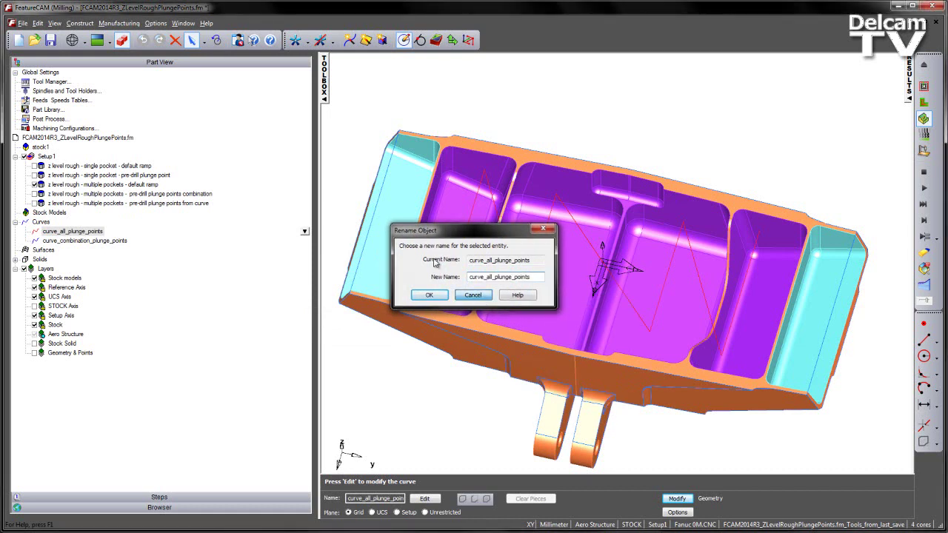
{"action": "left_click", "coordinate": [364, 162]}
Set rough1's Plunge point(s) milling attribute to curve_all_plunge_points and confirm the feature properties
{"action": "double_click", "coordinate": [81, 185]}
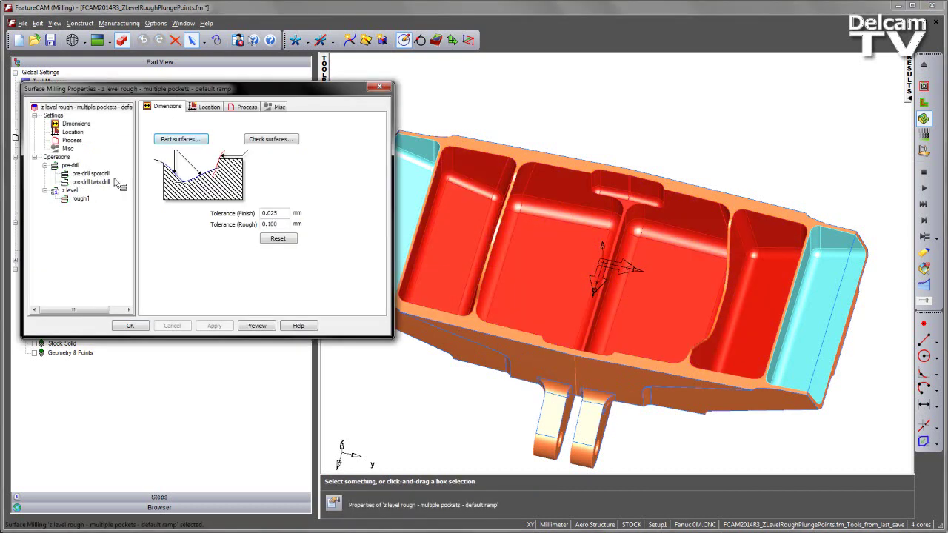
{"action": "left_click", "coordinate": [81, 199]}
{"action": "left_click", "coordinate": [193, 107]}
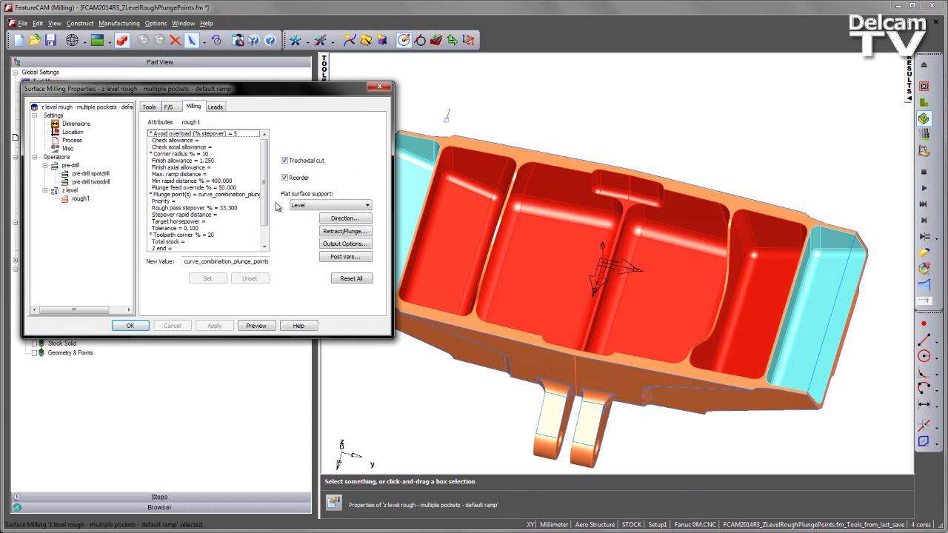
{"action": "left_click", "coordinate": [192, 194]}
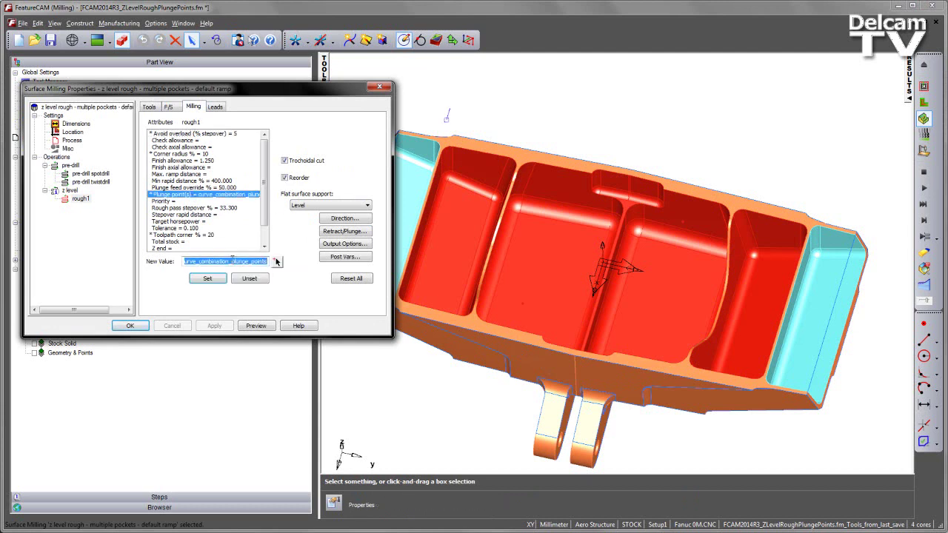
{"action": "right_click", "coordinate": [234, 262]}
{"action": "left_click", "coordinate": [256, 310]}
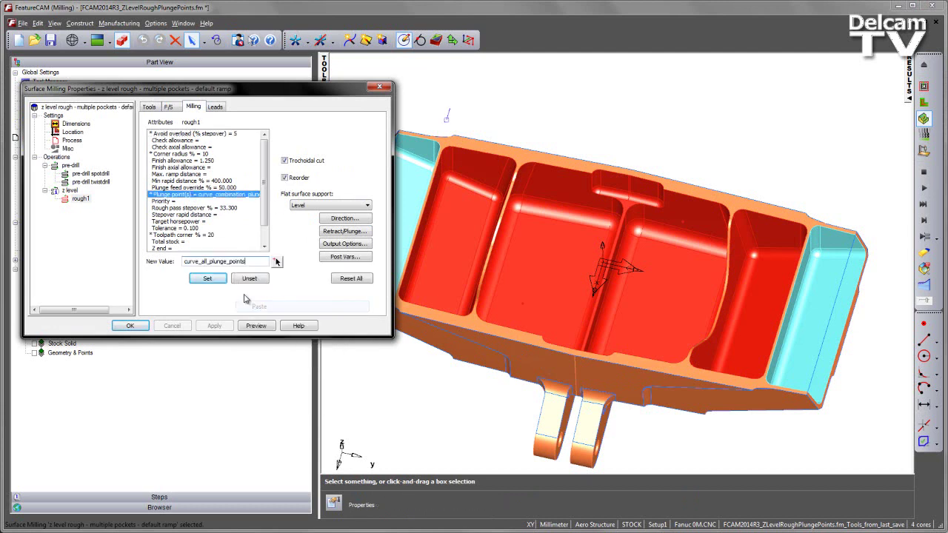
{"action": "left_click", "coordinate": [208, 278]}
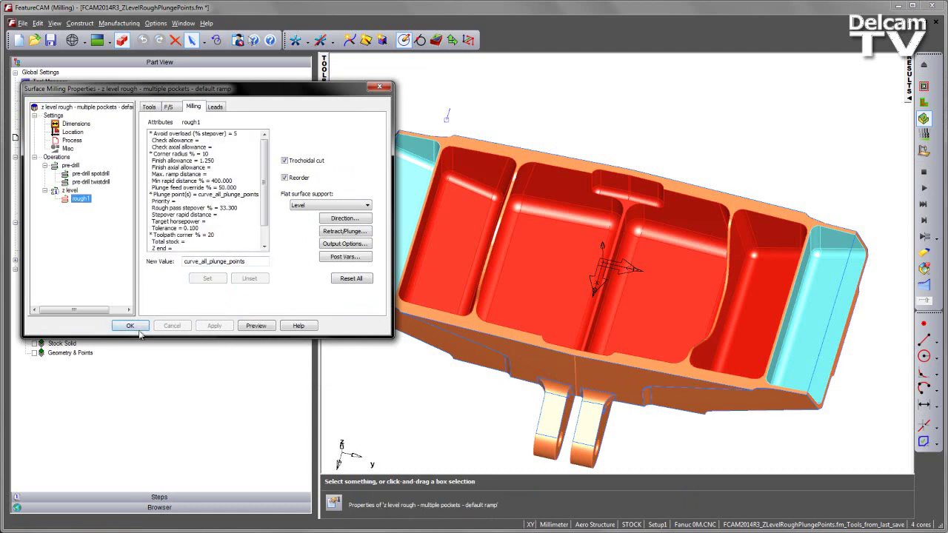
{"action": "left_click", "coordinate": [130, 326]}
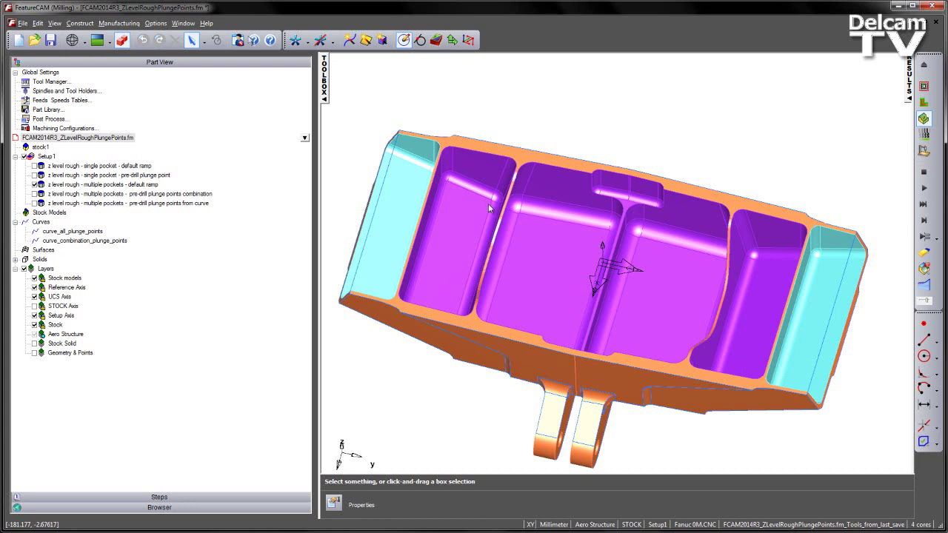
Run the 3D simulation and step through drilling every plunge hole
{"action": "left_click", "coordinate": [924, 219]}
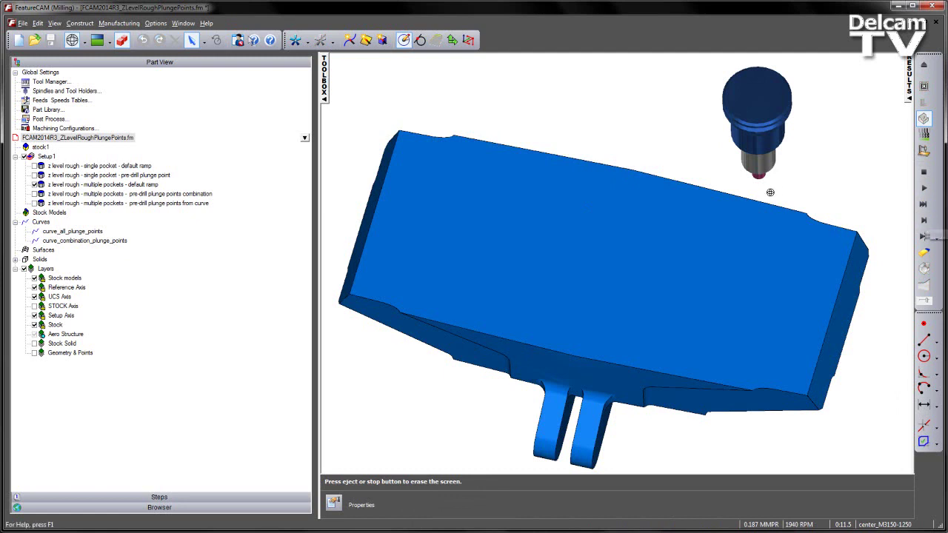
{"action": "left_click", "coordinate": [927, 237]}
{"action": "left_click", "coordinate": [927, 237]}
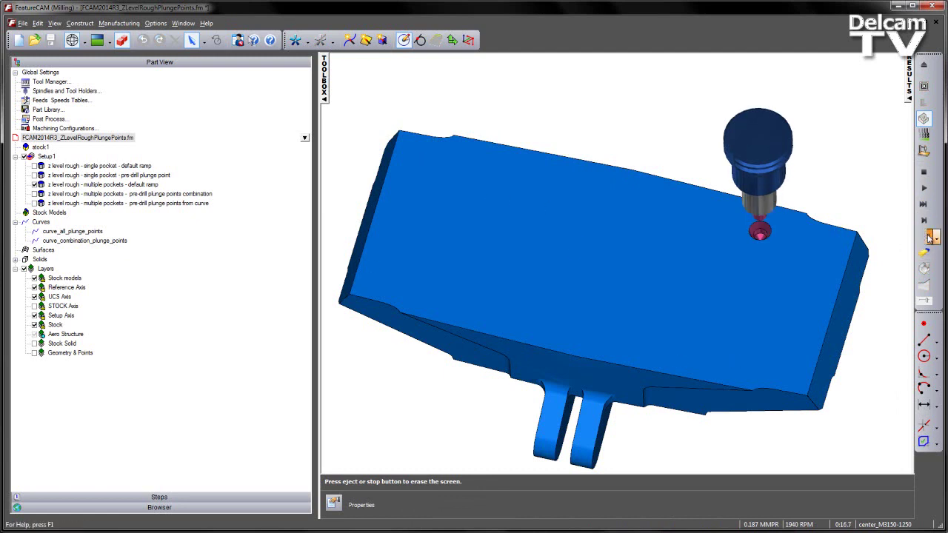
{"action": "left_click", "coordinate": [926, 237]}
{"action": "left_click", "coordinate": [927, 237]}
{"action": "left_click", "coordinate": [927, 237]}
{"action": "left_click", "coordinate": [927, 237]}
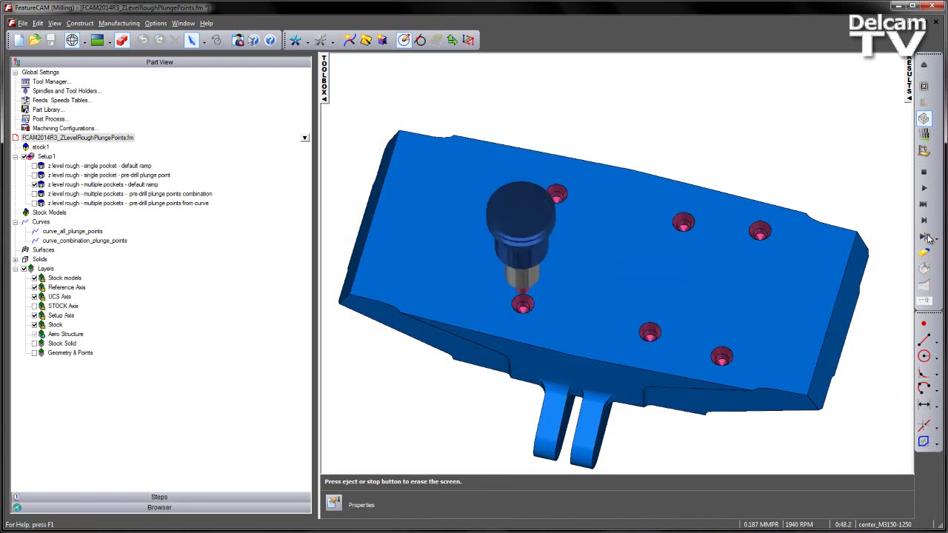
{"action": "left_click", "coordinate": [927, 237]}
{"action": "left_click", "coordinate": [927, 237]}
{"action": "left_click", "coordinate": [927, 237]}
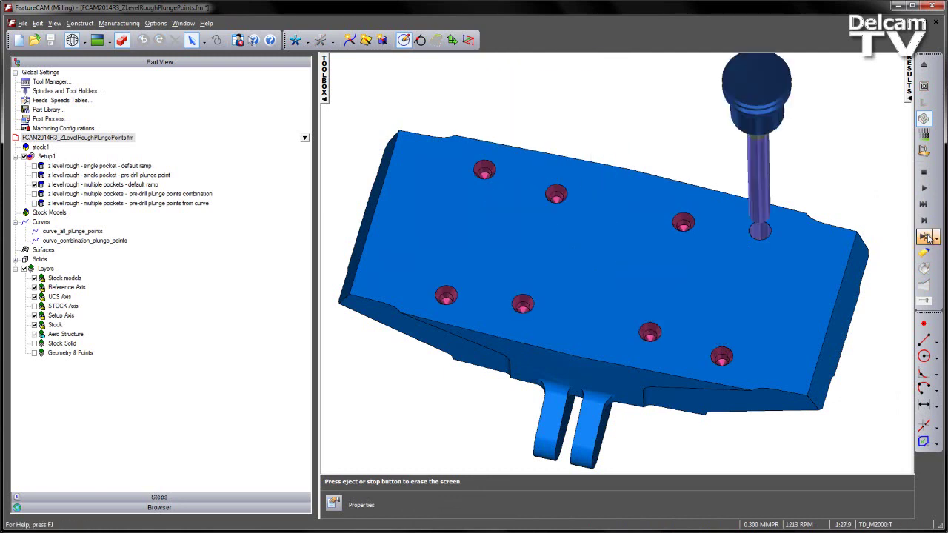
{"action": "left_click", "coordinate": [927, 237]}
{"action": "left_click", "coordinate": [927, 237]}
{"action": "left_click", "coordinate": [927, 237]}
Step the simulation through roughing the pockets down in successive Z levels
{"action": "left_click", "coordinate": [927, 237]}
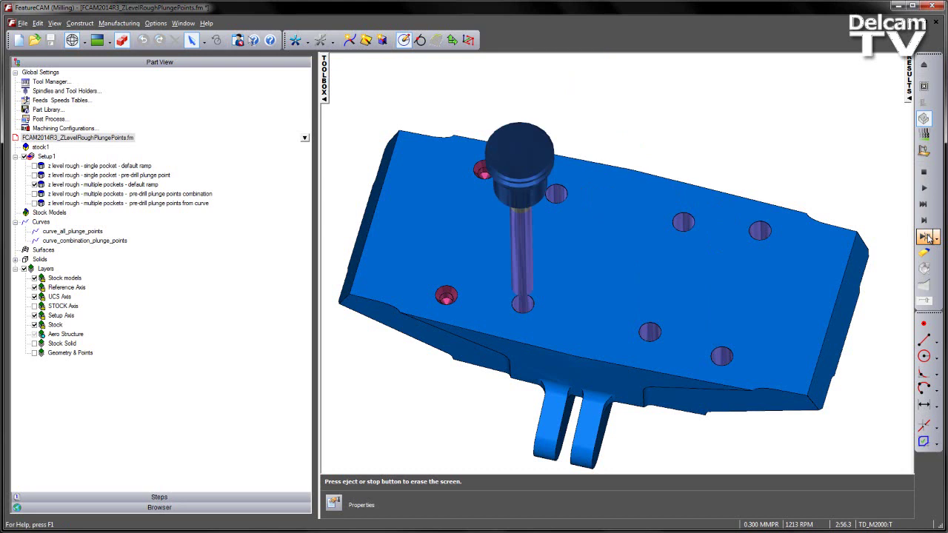
{"action": "left_click", "coordinate": [927, 237]}
{"action": "left_click", "coordinate": [927, 237]}
{"action": "left_click", "coordinate": [927, 237]}
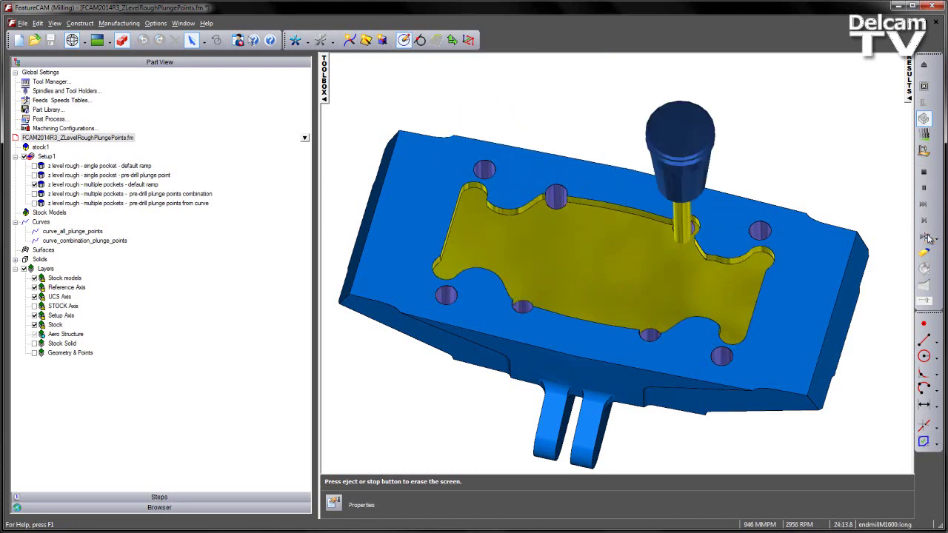
{"action": "left_click", "coordinate": [927, 237]}
{"action": "left_click", "coordinate": [927, 237]}
{"action": "left_click", "coordinate": [927, 237]}
{"action": "left_click", "coordinate": [927, 237]}
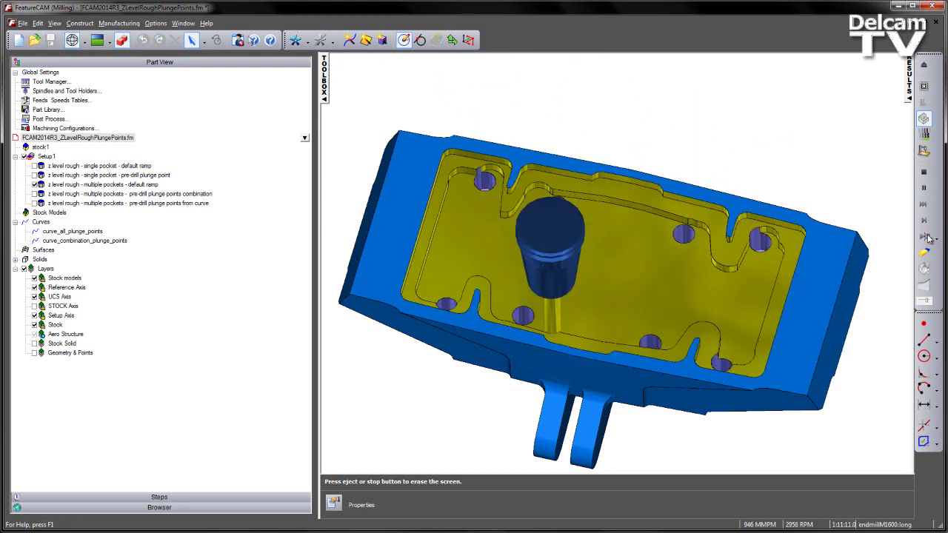
{"action": "left_click", "coordinate": [927, 237]}
{"action": "left_click", "coordinate": [926, 237]}
{"action": "left_click", "coordinate": [927, 237]}
{"action": "left_click", "coordinate": [927, 237]}
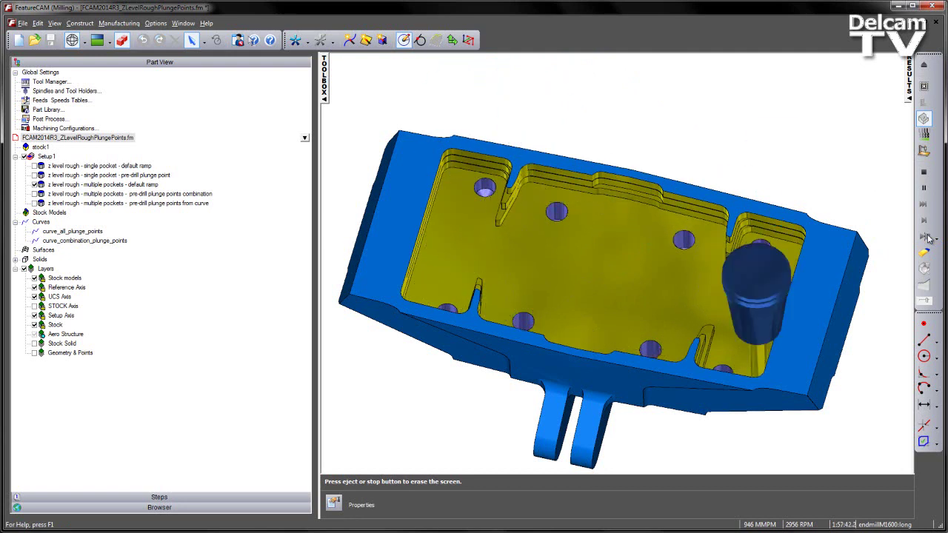
{"action": "left_click", "coordinate": [927, 237]}
{"action": "left_click", "coordinate": [927, 237]}
{"action": "left_click", "coordinate": [927, 237]}
{"action": "left_click", "coordinate": [927, 237]}
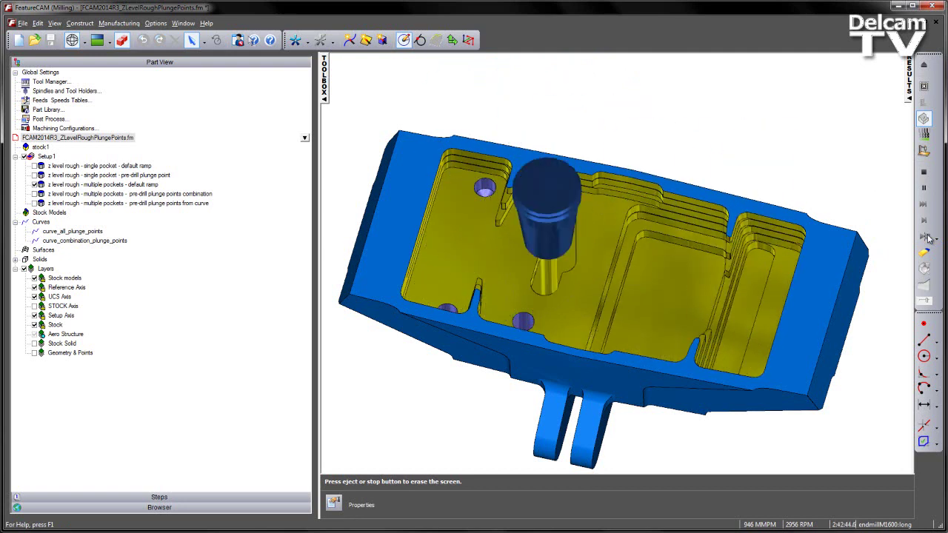